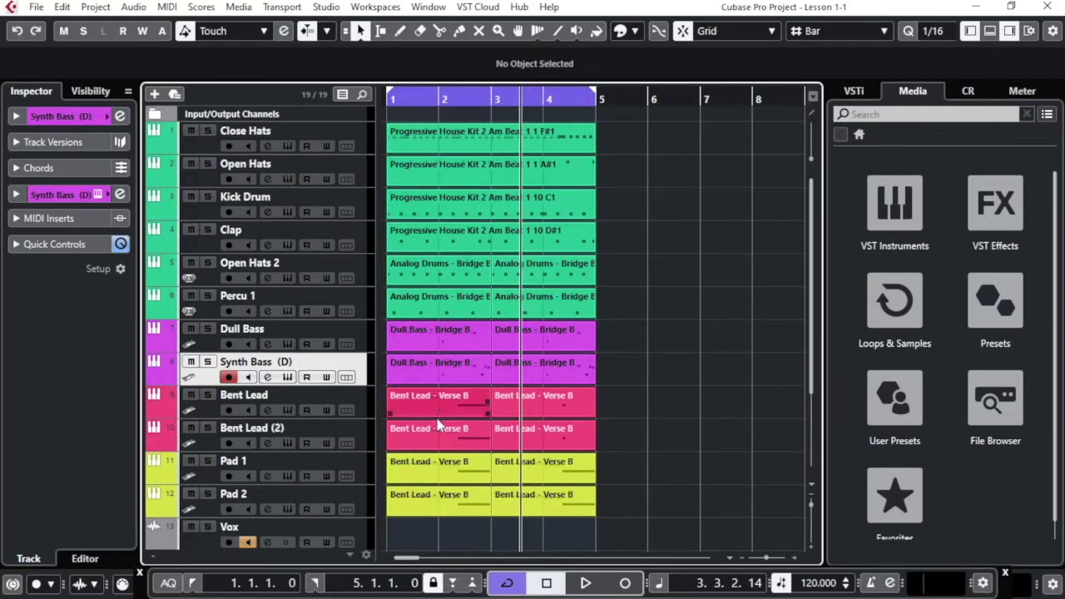
# Step: Show the MixConsole in the Lower Zone and scroll the mixer across to Stereo Out
pyautogui.scroll(-3, 252, 506)
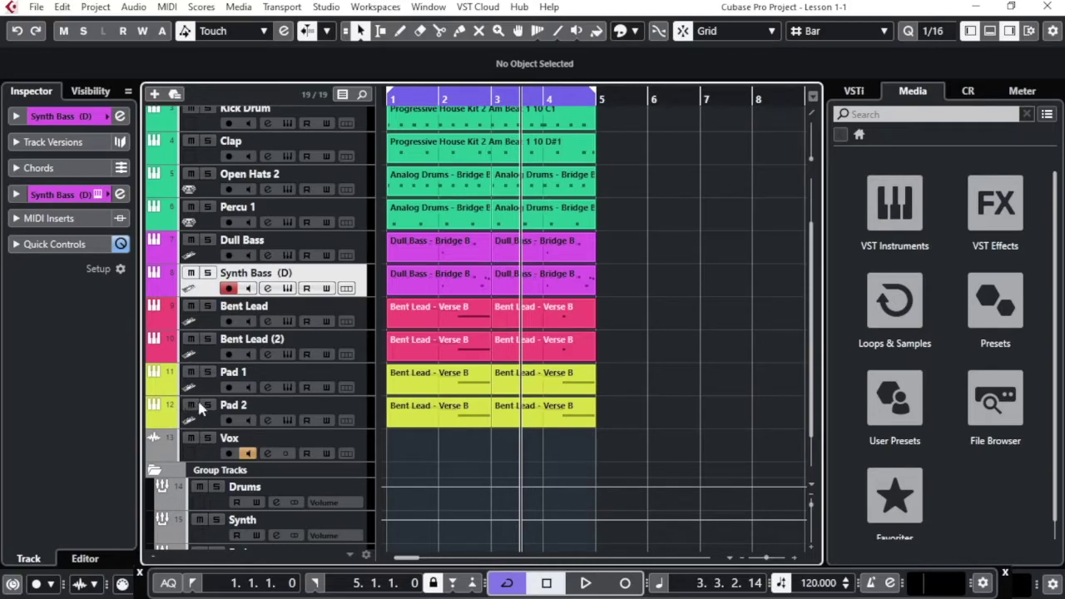
pyautogui.scroll(3, 212, 397)
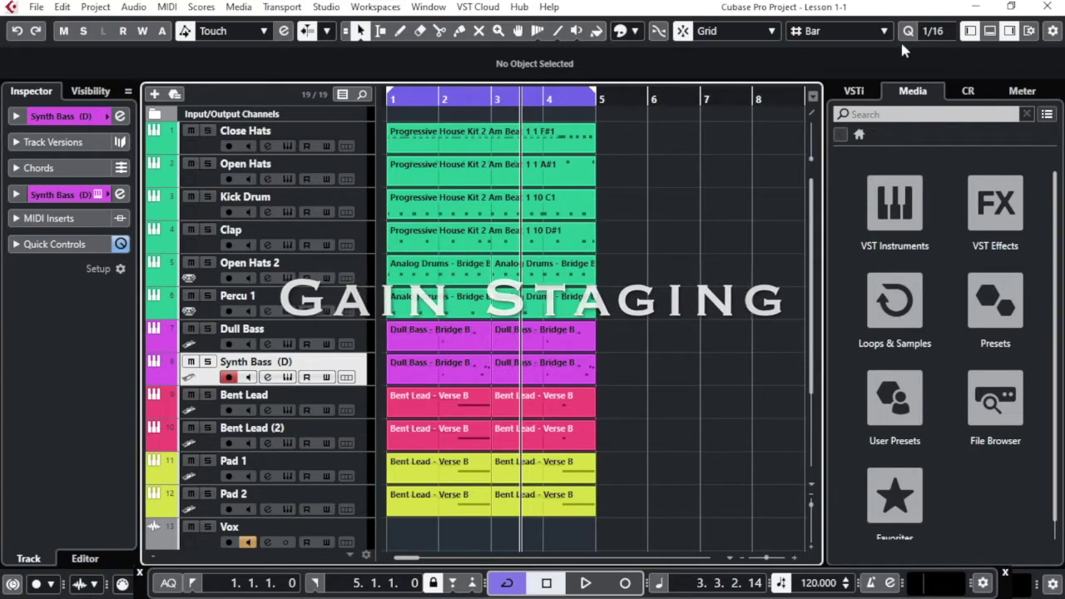
pyautogui.click(989, 31)
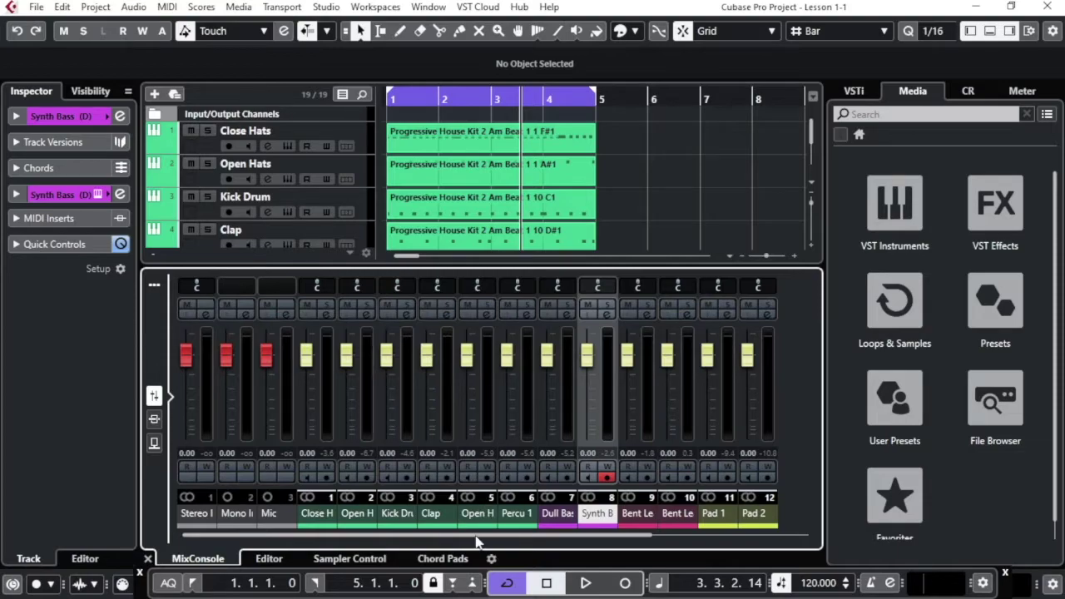
pyautogui.moveTo(476, 533); pyautogui.dragTo(753, 514)
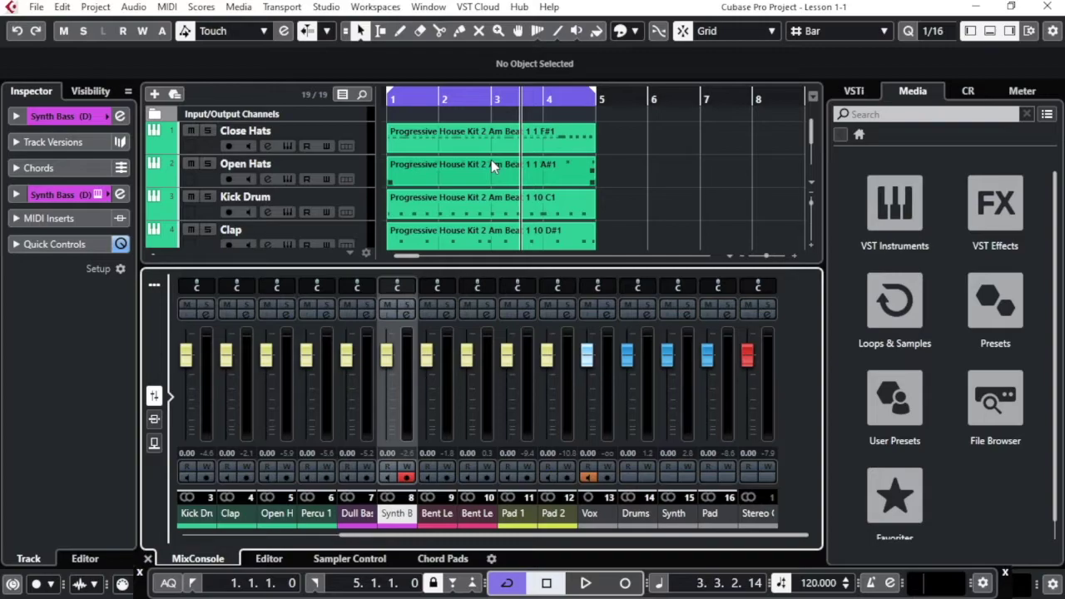
# Step: Play the project, reset the Stereo Out clip indicator and peak level read-out, then stop
pyautogui.press('space')
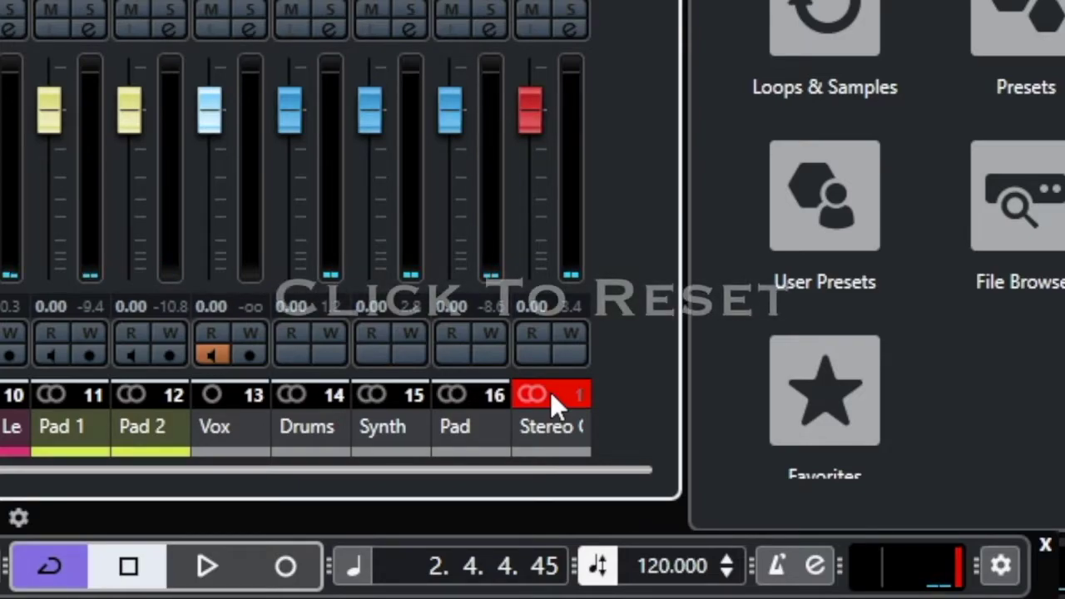
pyautogui.click(550, 391)
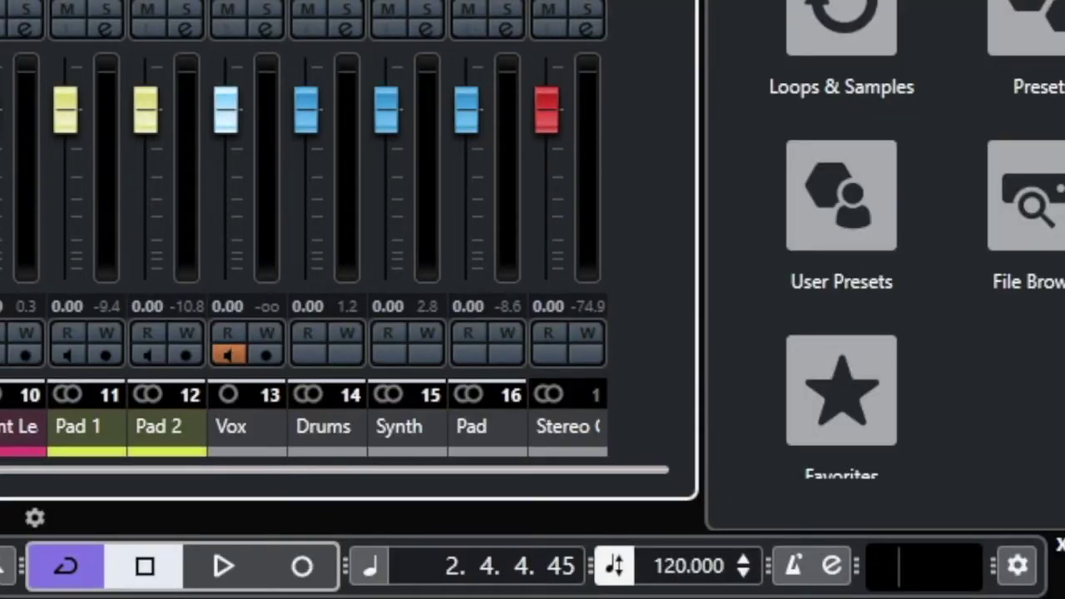
pyautogui.press('space')
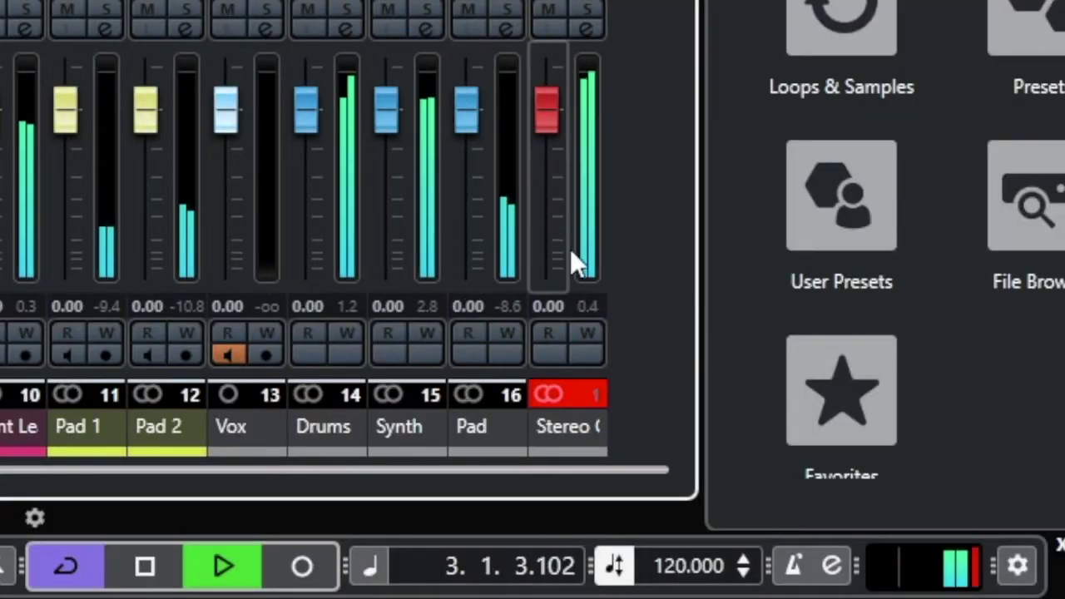
pyautogui.click(591, 306)
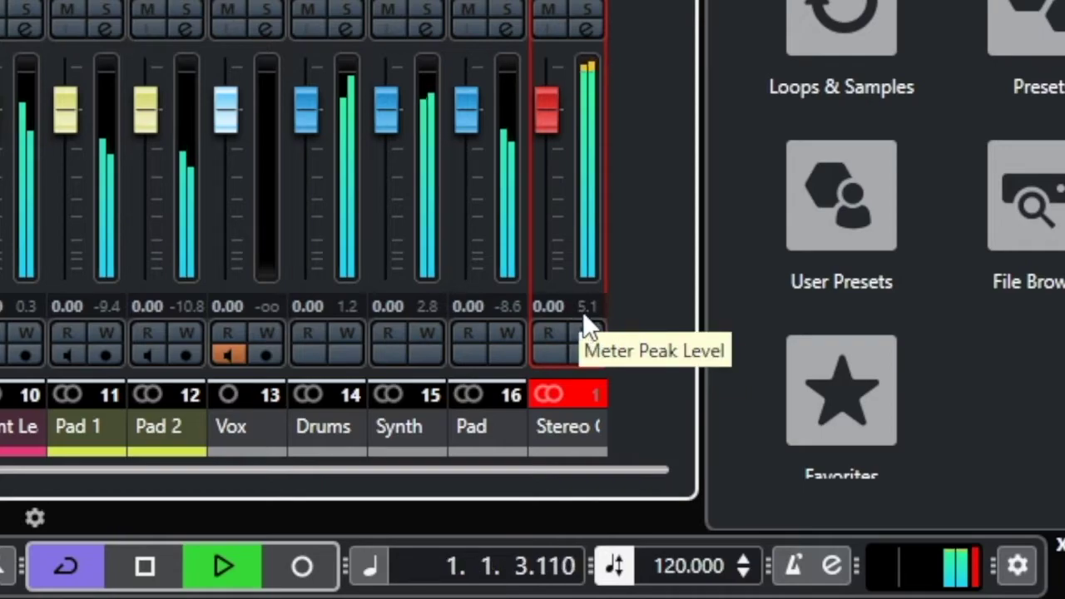
pyautogui.press('space')
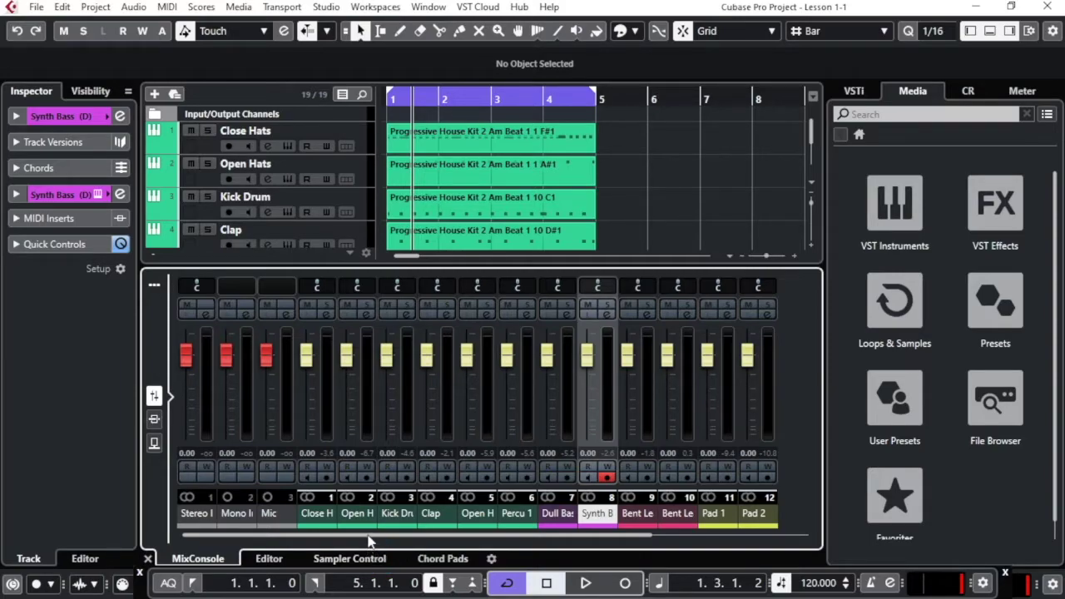
# Step: Solo and audition Dull Bass and Synth Bass, then select both bass channels together
pyautogui.moveTo(372, 540); pyautogui.dragTo(699, 540)
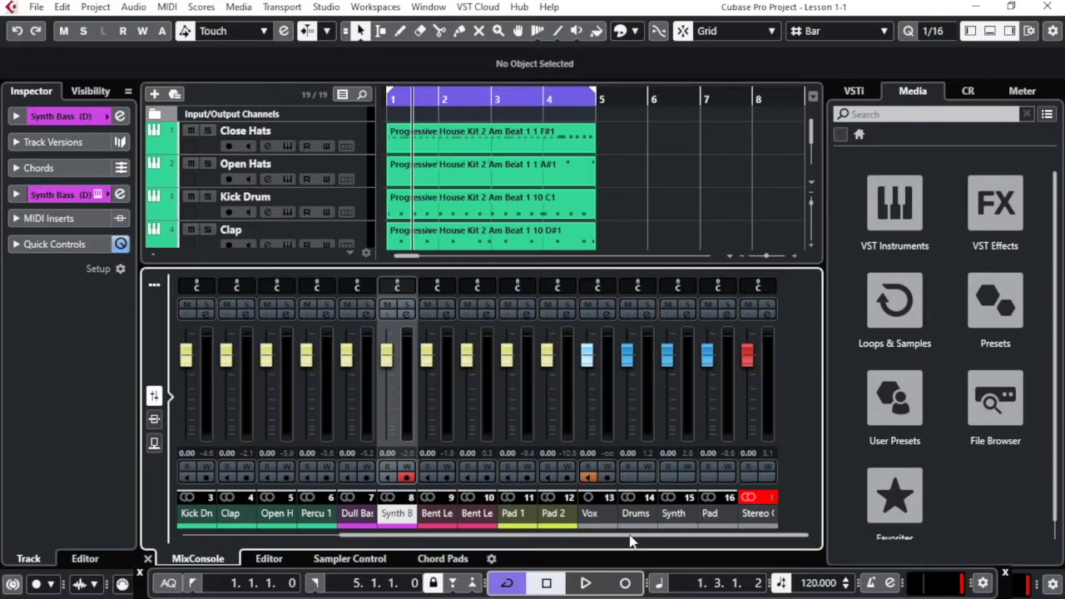
pyautogui.moveTo(646, 541); pyautogui.dragTo(533, 542)
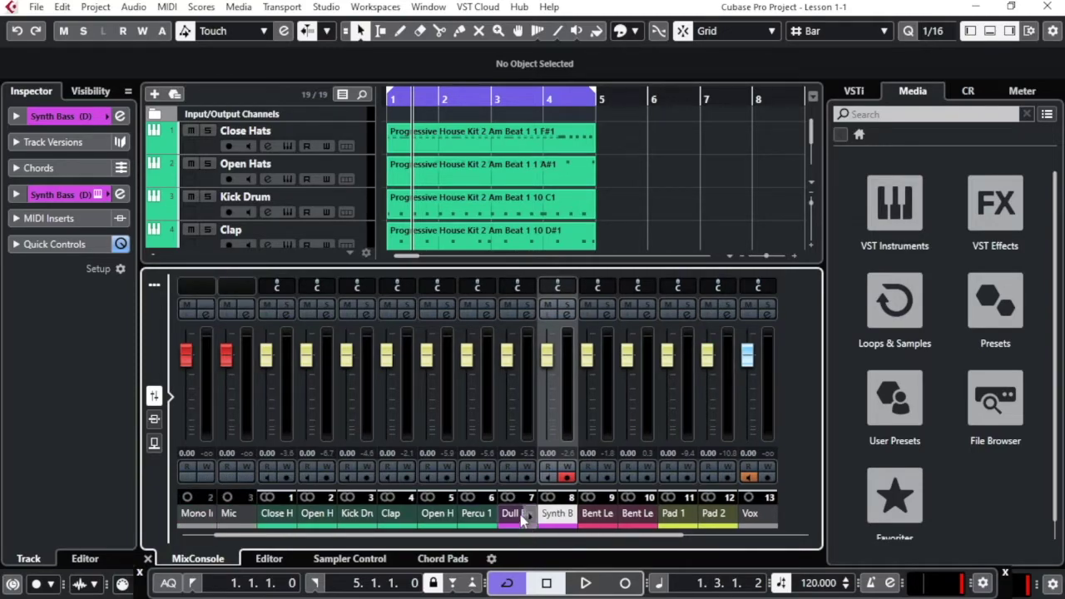
pyautogui.click(526, 305)
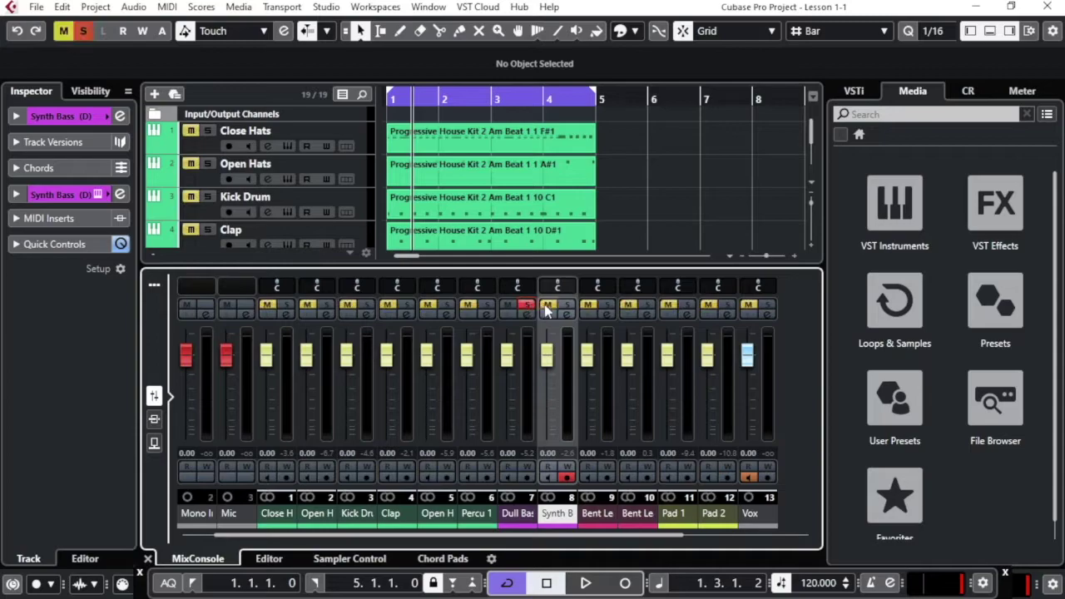
pyautogui.press('space')
pyautogui.click(565, 308)
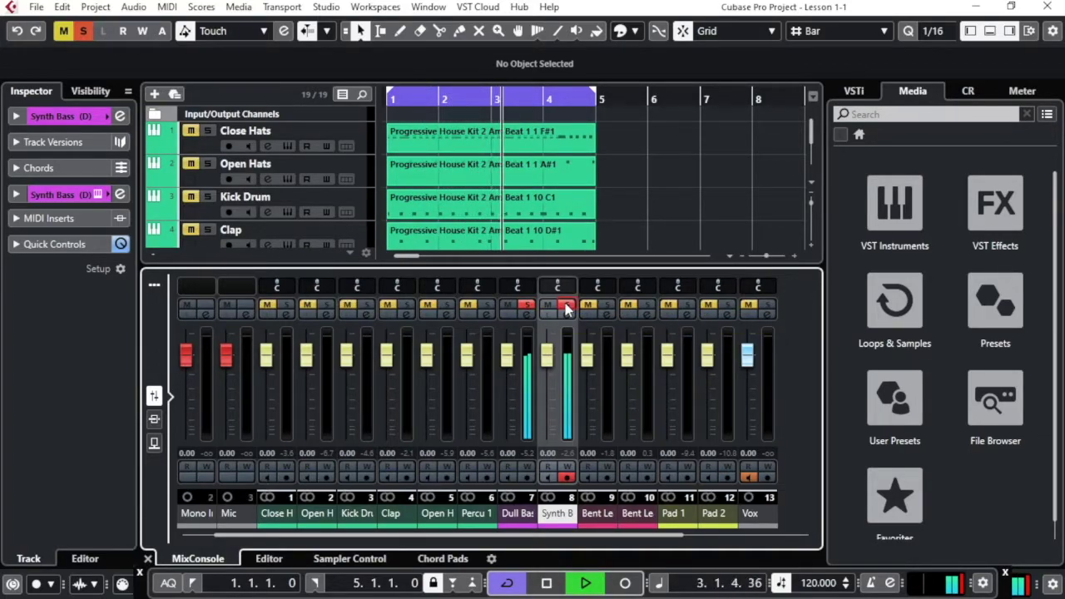
pyautogui.press('space')
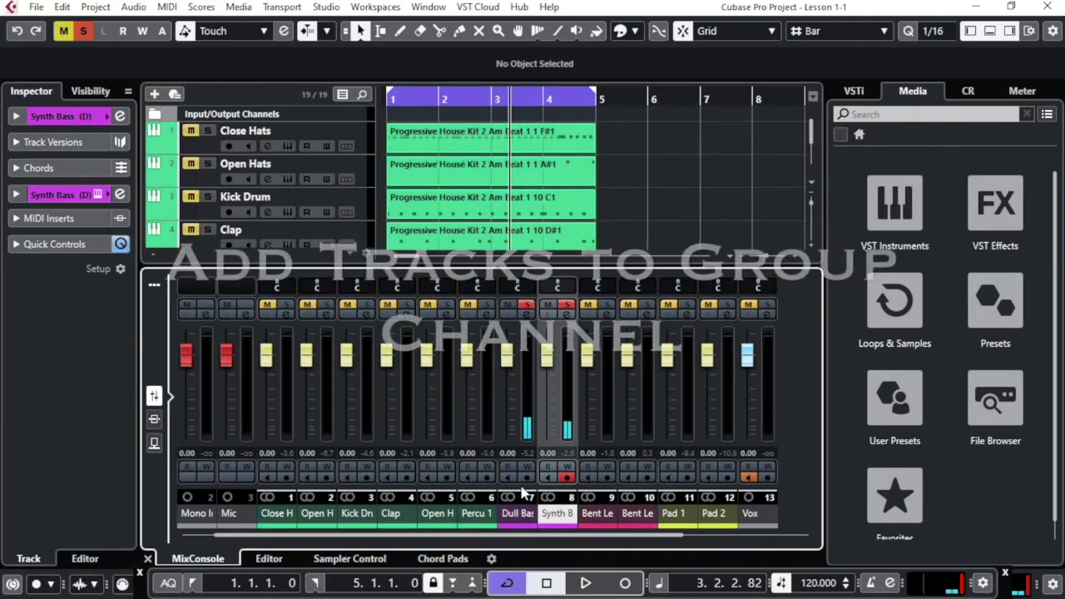
pyautogui.keyDown('ctrl'); pyautogui.click(517, 514); pyautogui.keyUp('ctrl')
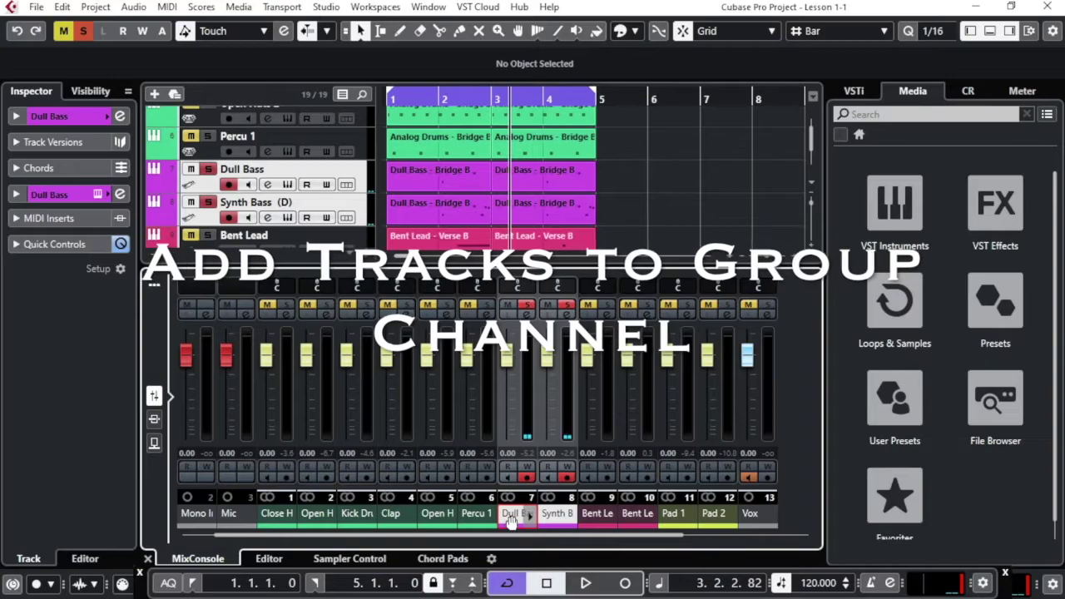
# Step: Add a Mono group channel named 'Bassline' for the selected Dull Bass and Synth Bass
pyautogui.rightClick(514, 520)
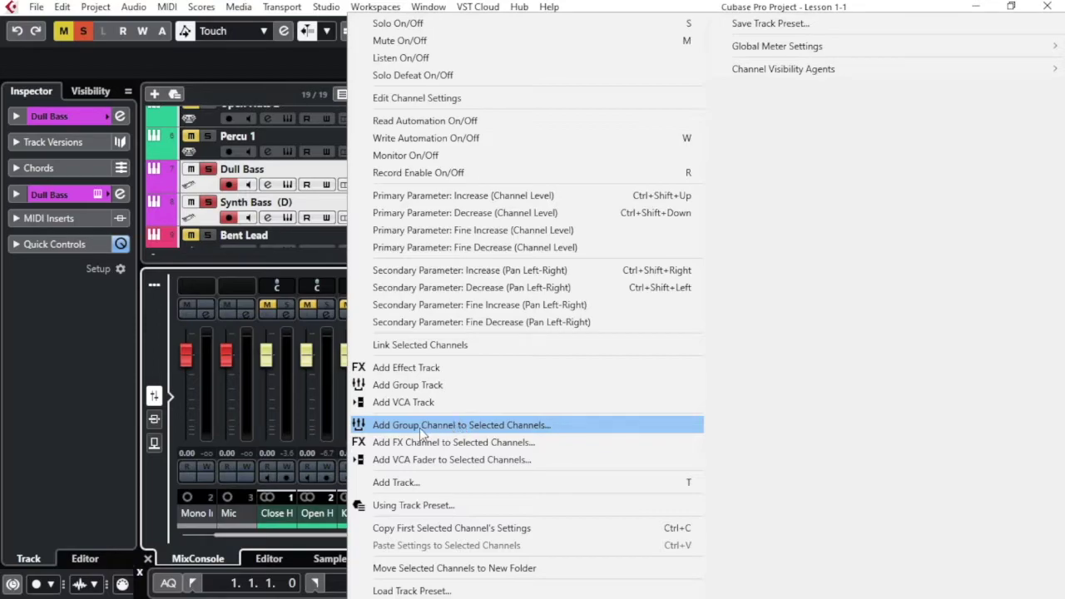
pyautogui.click(464, 429)
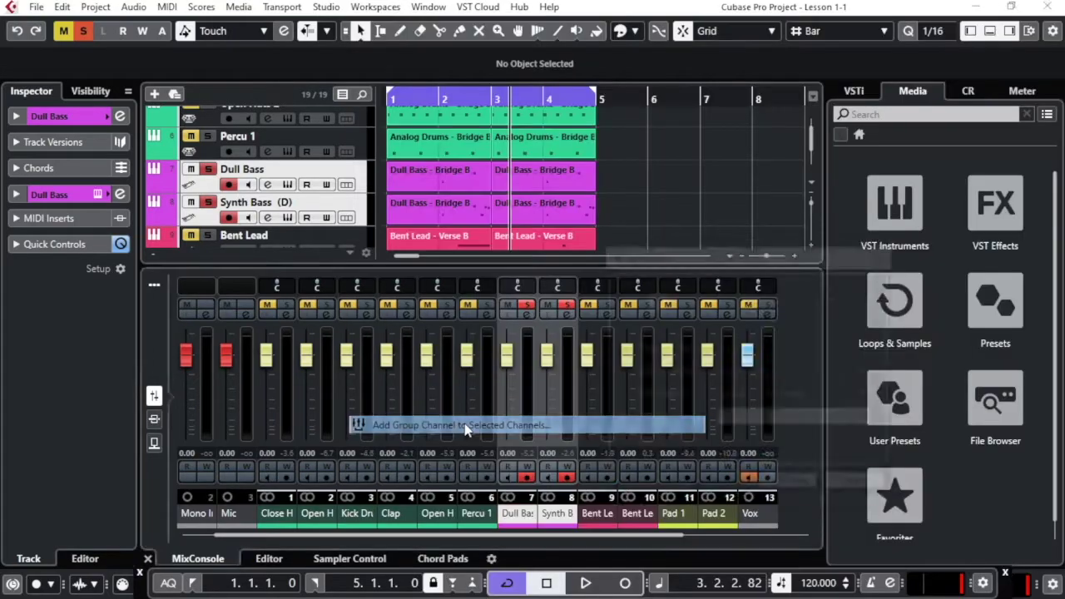
pyautogui.click(757, 350)
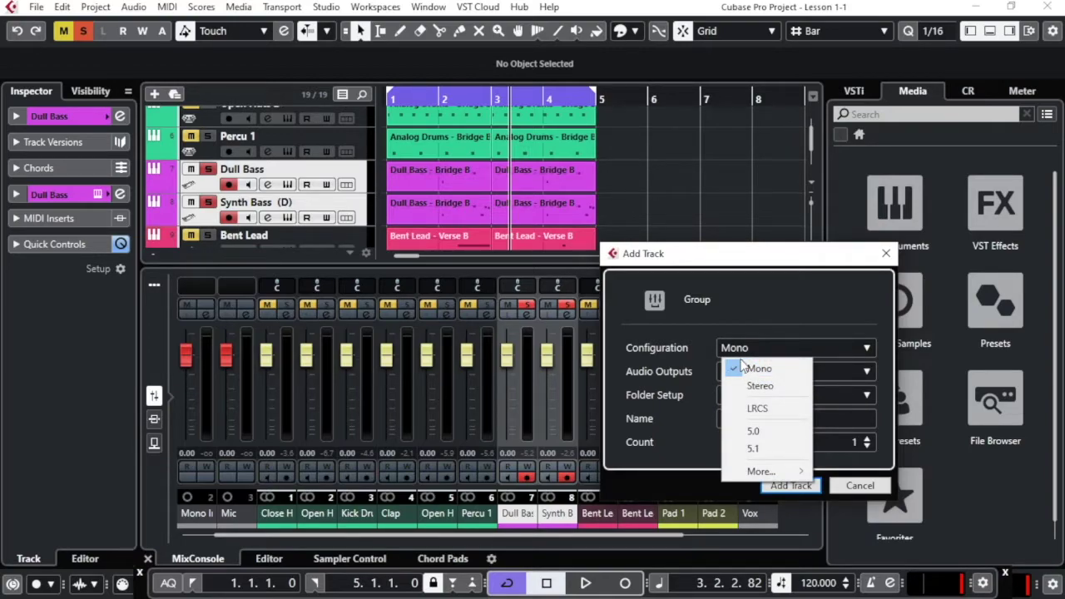
pyautogui.click(746, 313)
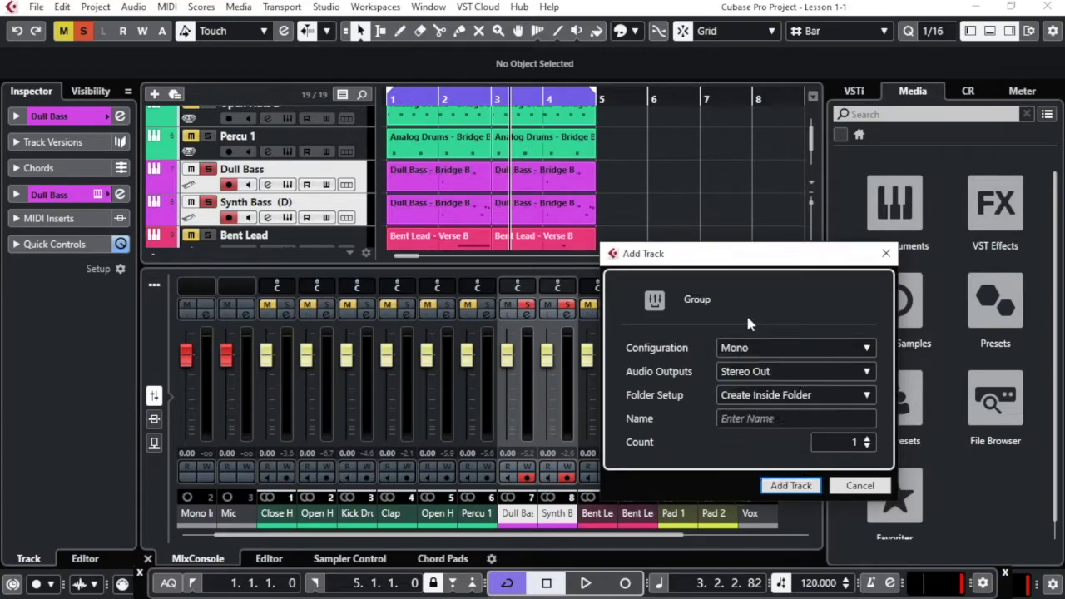
pyautogui.click(761, 417)
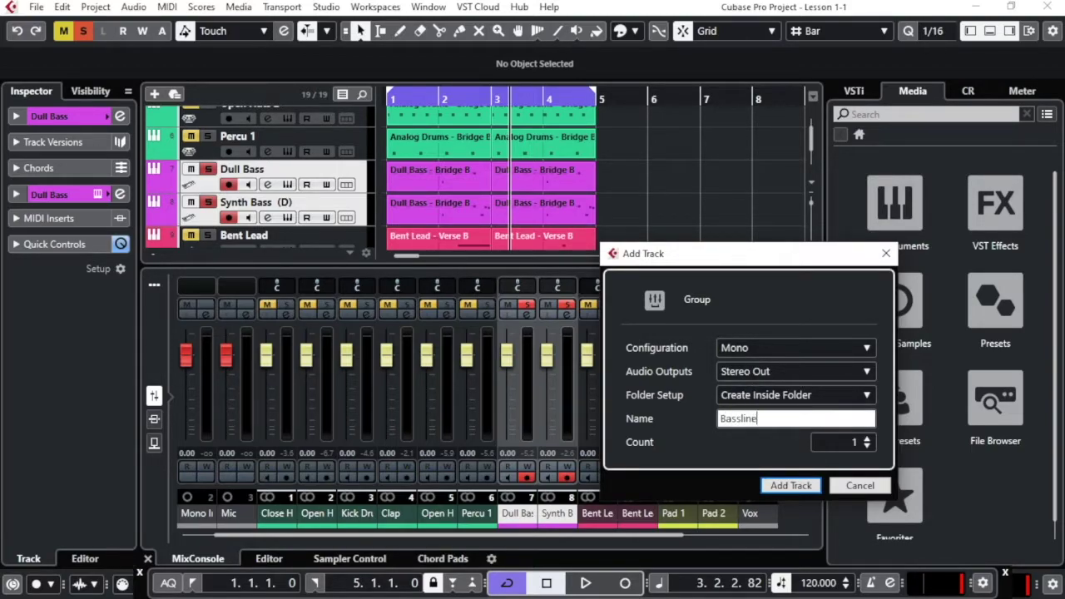
pyautogui.click(812, 485)
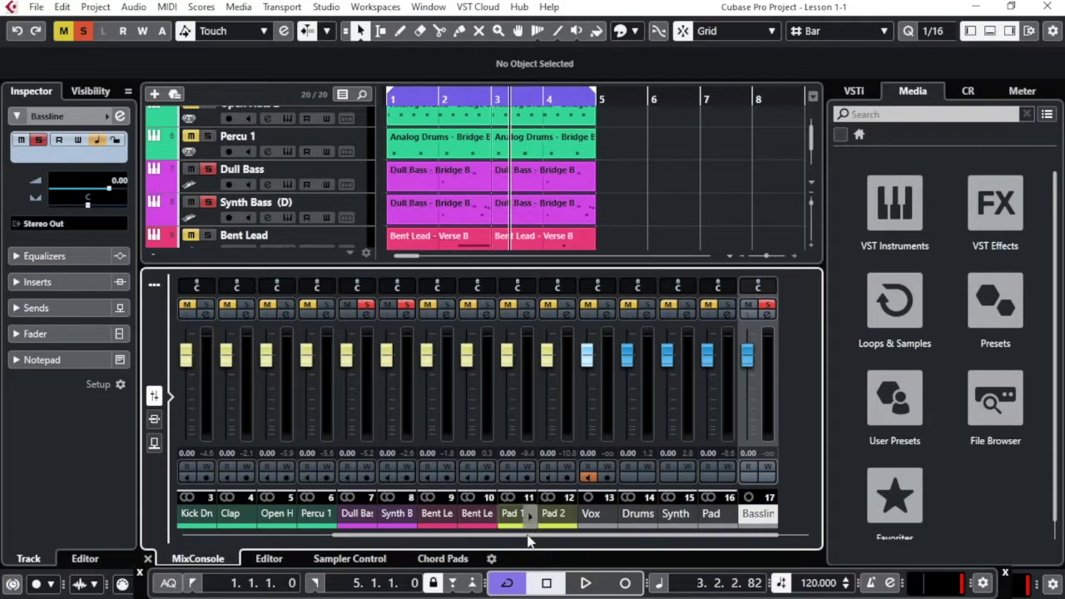
pyautogui.moveTo(543, 539); pyautogui.dragTo(268, 546)
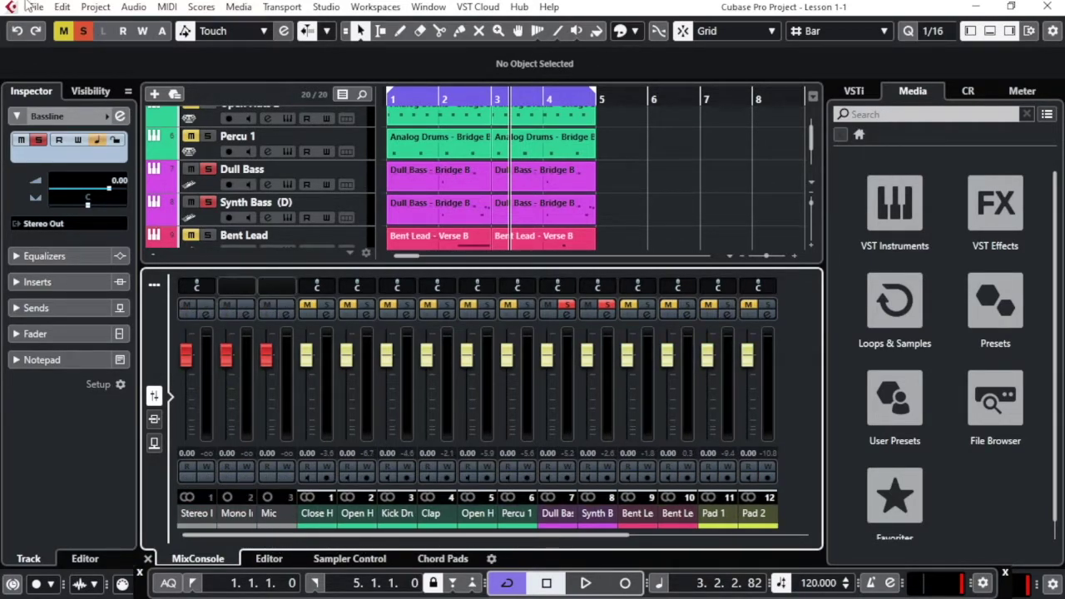
# Step: Clear all solos and mutes, then solo Kick Drum and Clap and lower both faders to -8.17 dB
pyautogui.click(63, 31)
pyautogui.click(83, 31)
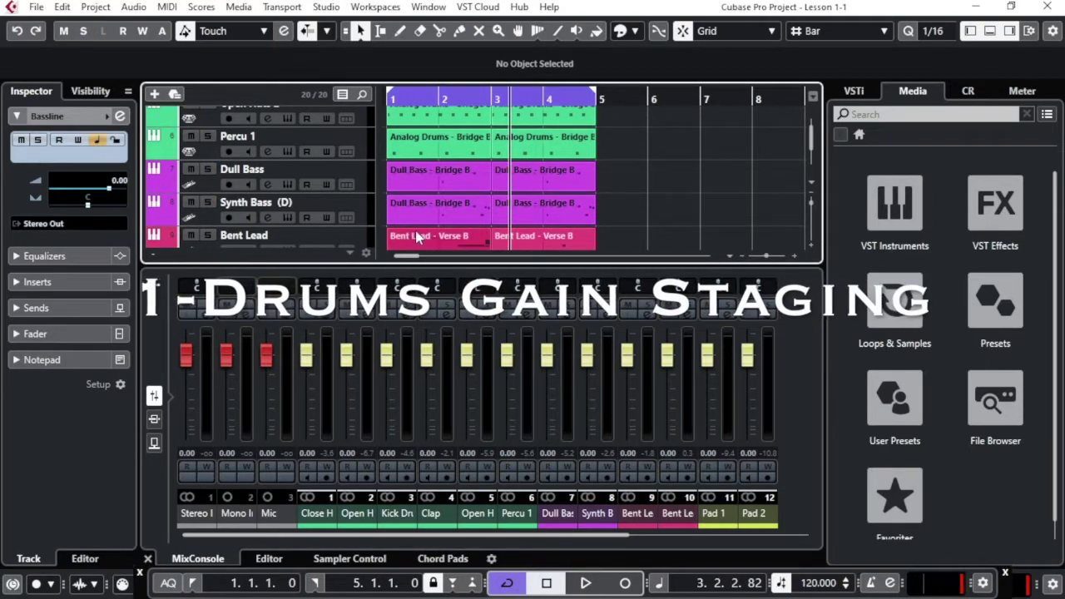
pyautogui.scroll(5, 353, 219)
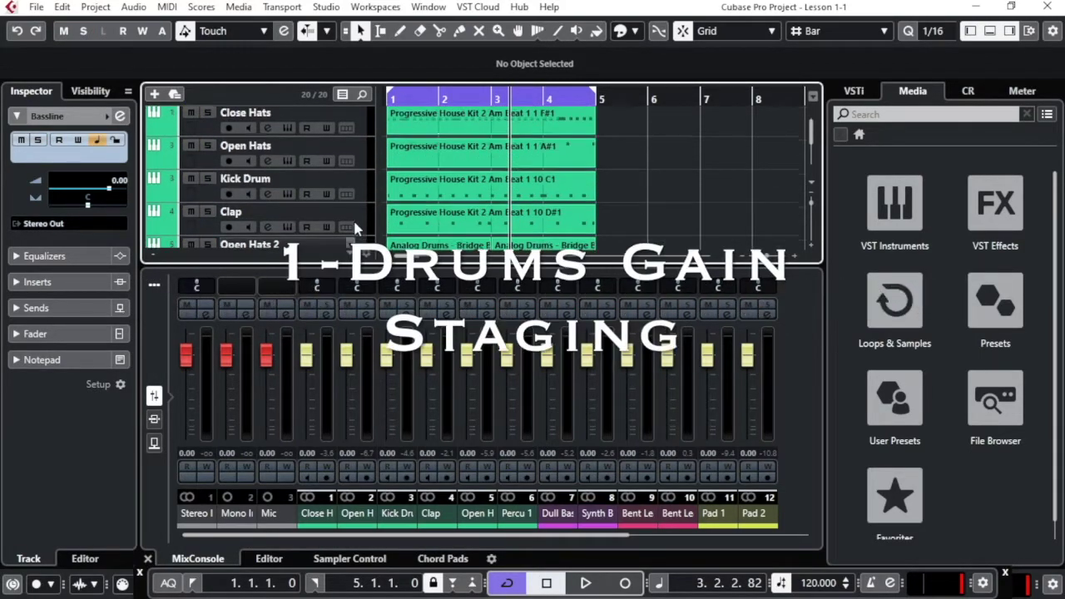
pyautogui.scroll(1, 354, 221)
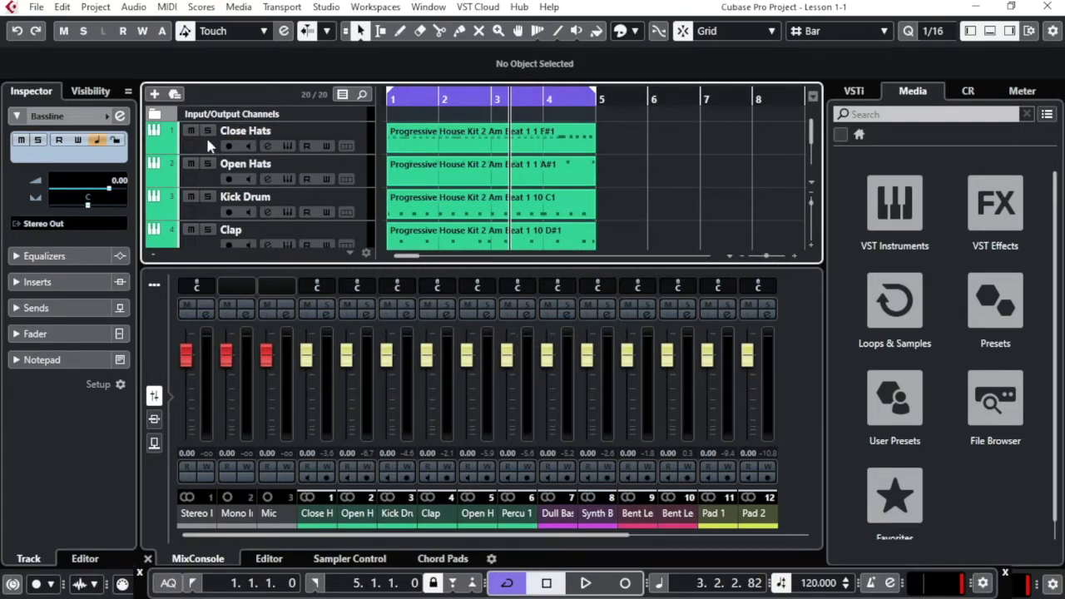
pyautogui.click(207, 197)
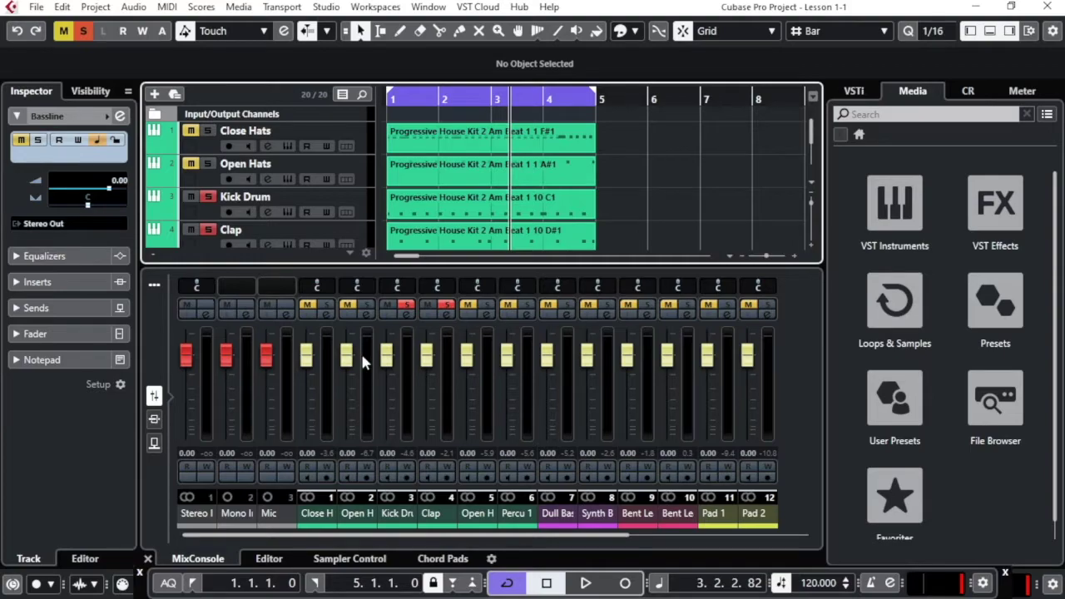
pyautogui.moveTo(386, 363); pyautogui.dragTo(387, 372)
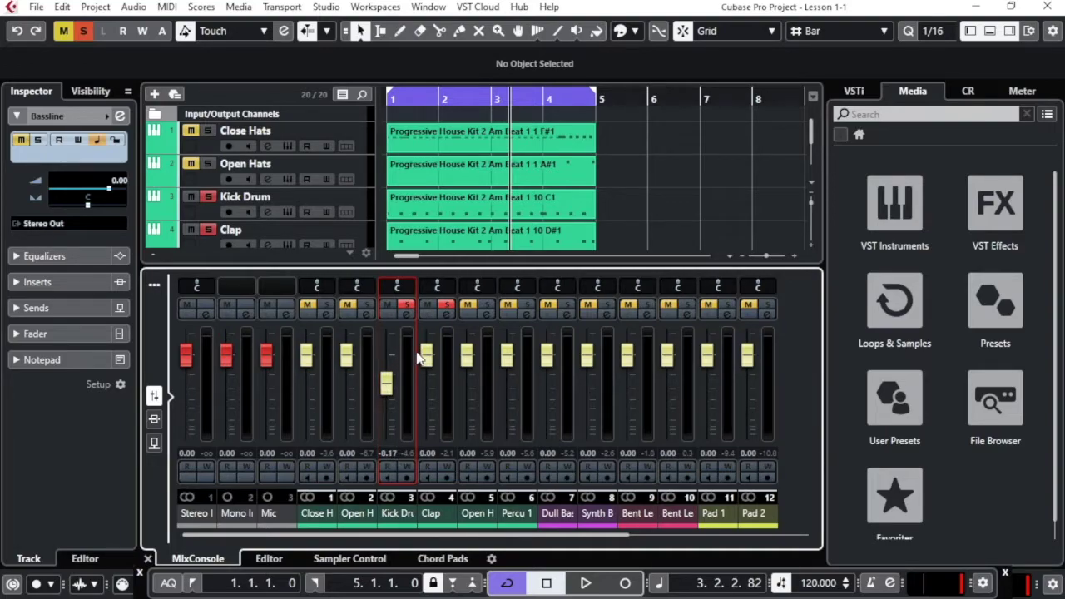
pyautogui.press('space')
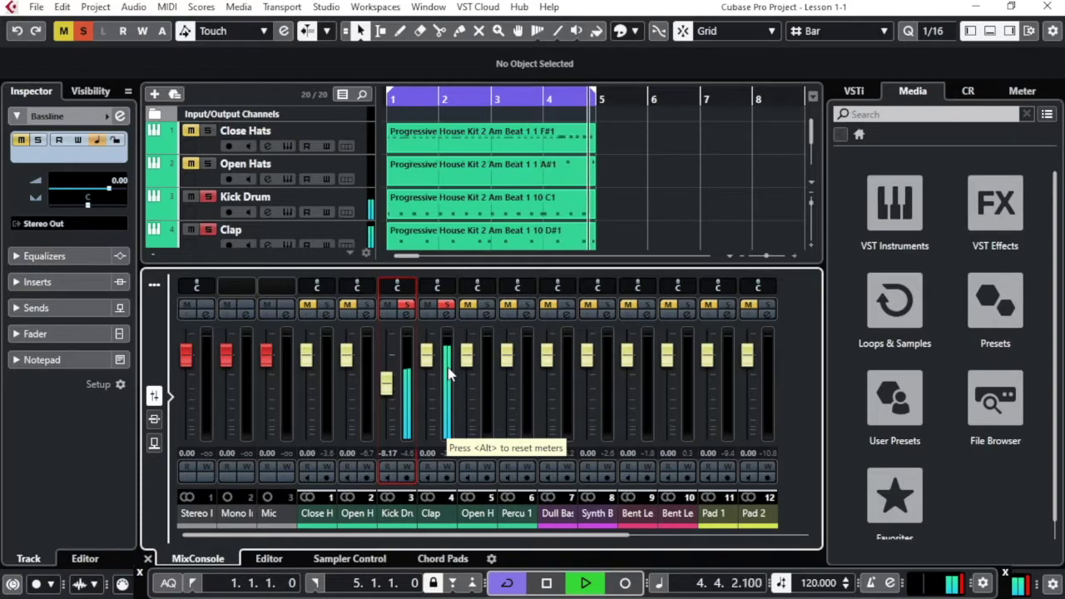
pyautogui.moveTo(427, 363); pyautogui.dragTo(430, 391)
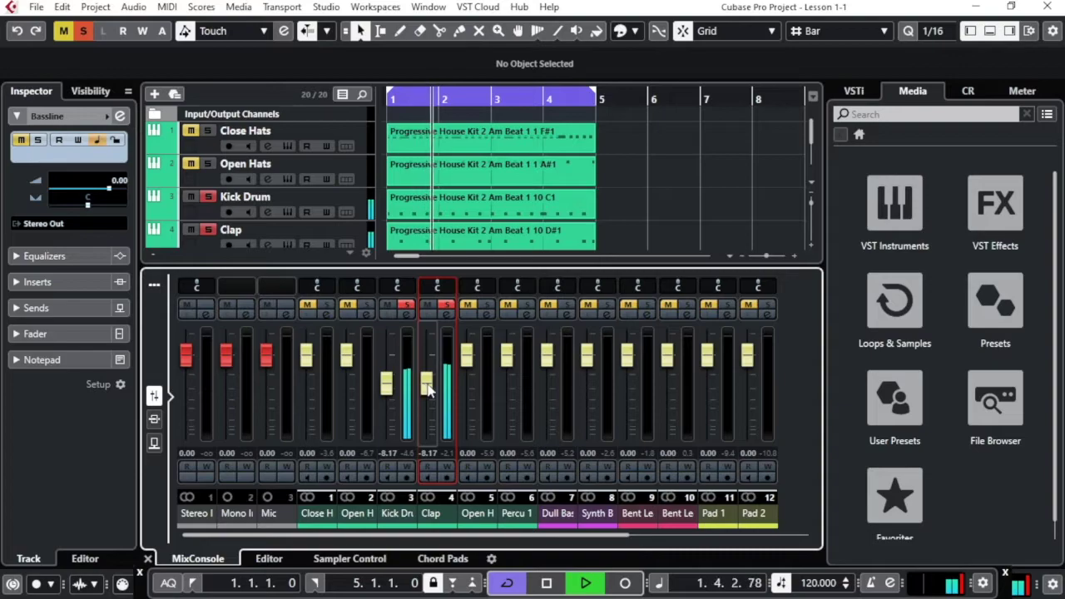
# Step: Solo Open Hats, Close Hats, second Open Hats and Percussion, lowering them to -8.44, -6.12, -5.84, -10.2 dB
pyautogui.click(367, 305)
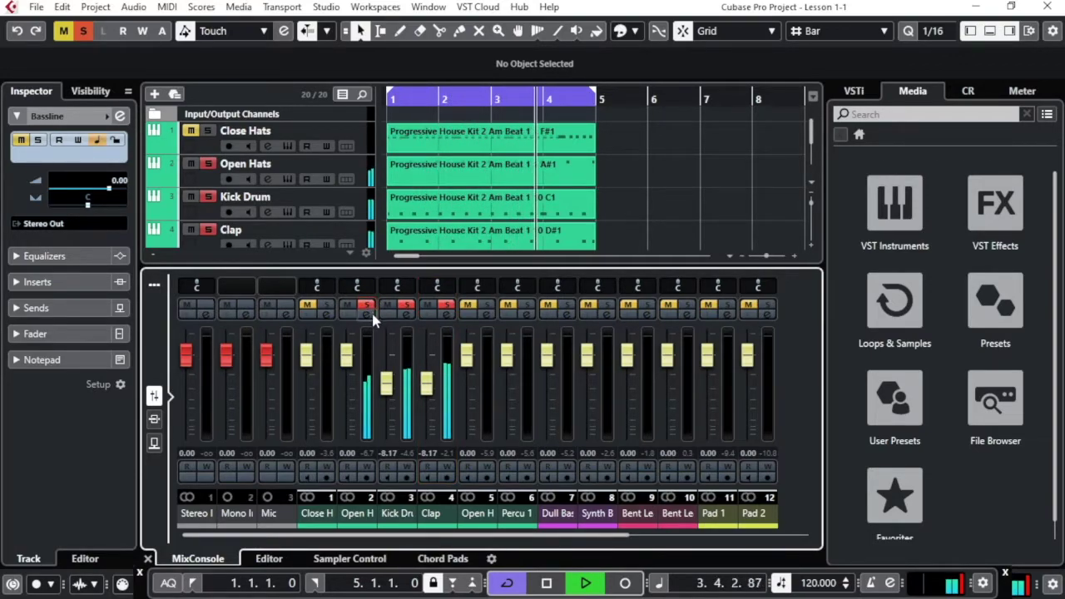
pyautogui.moveTo(348, 359); pyautogui.dragTo(353, 398)
pyautogui.click(324, 308)
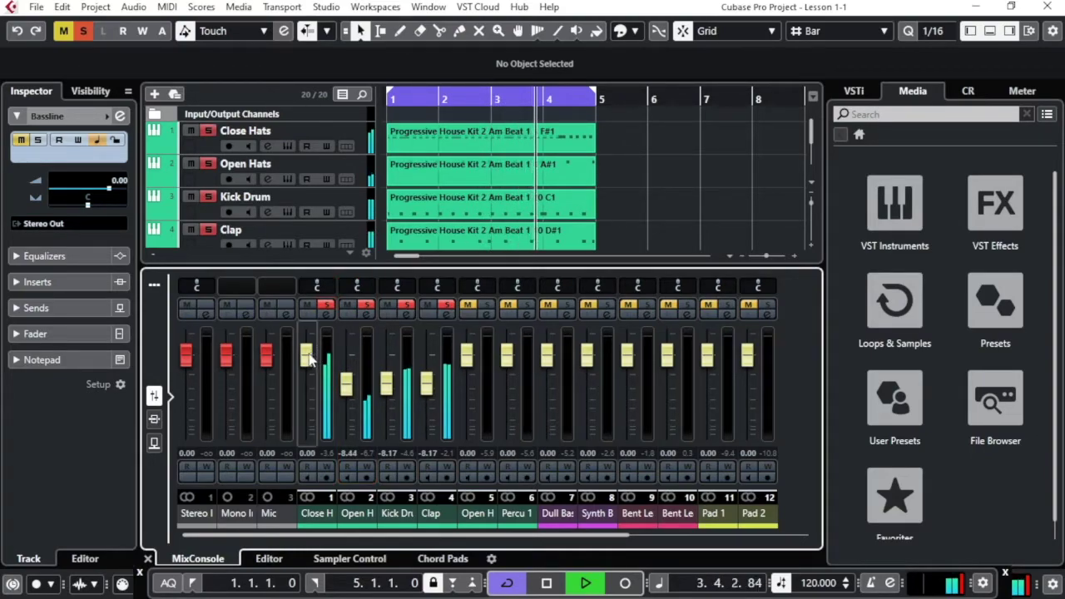
pyautogui.moveTo(306, 361); pyautogui.dragTo(308, 381)
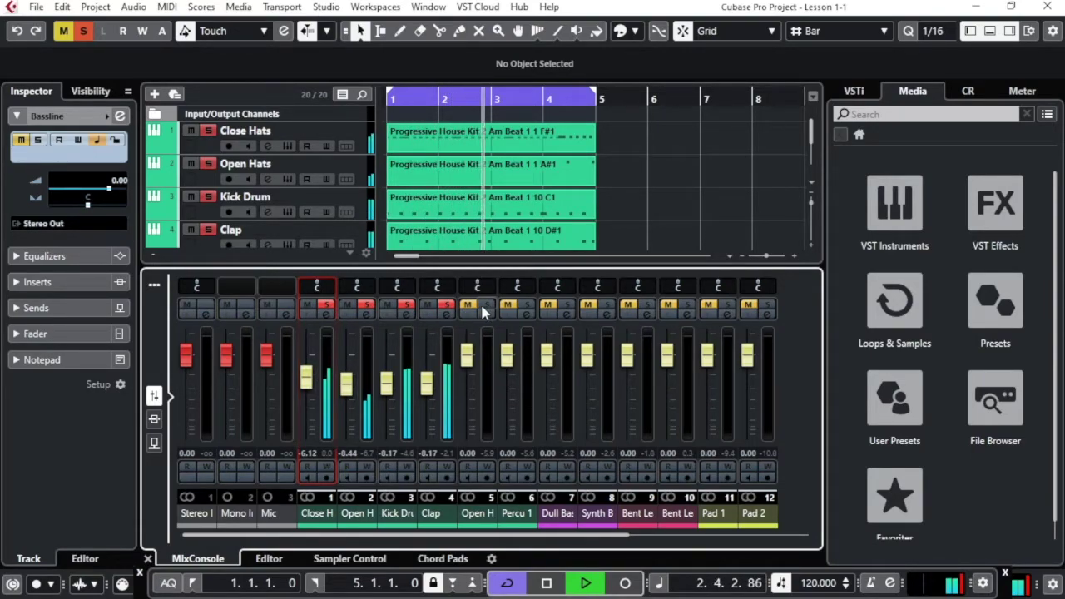
pyautogui.click(486, 303)
pyautogui.moveTo(468, 354); pyautogui.dragTo(470, 378)
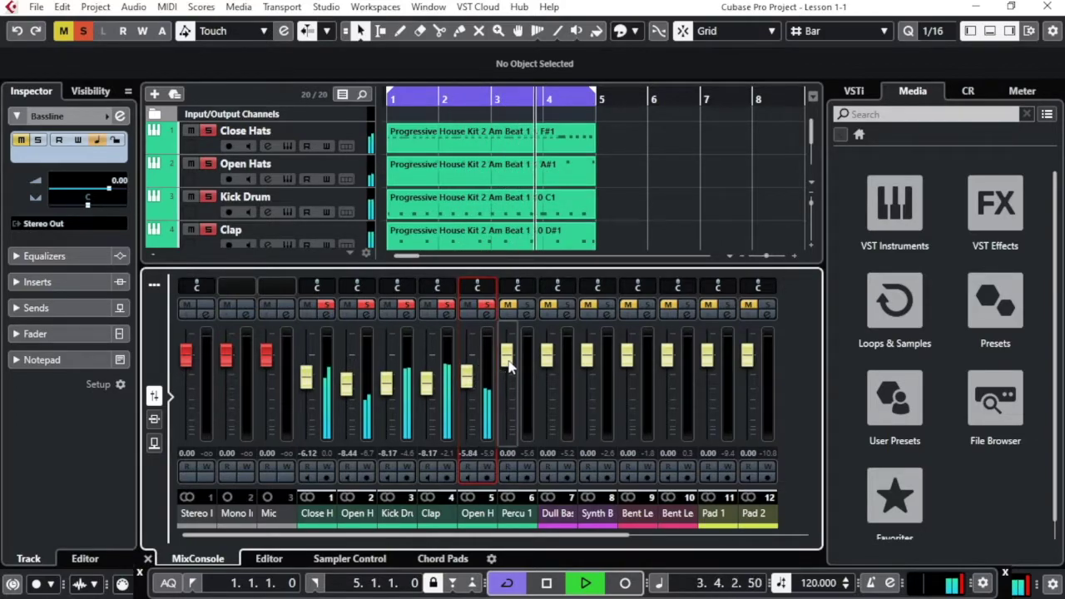
pyautogui.click(528, 304)
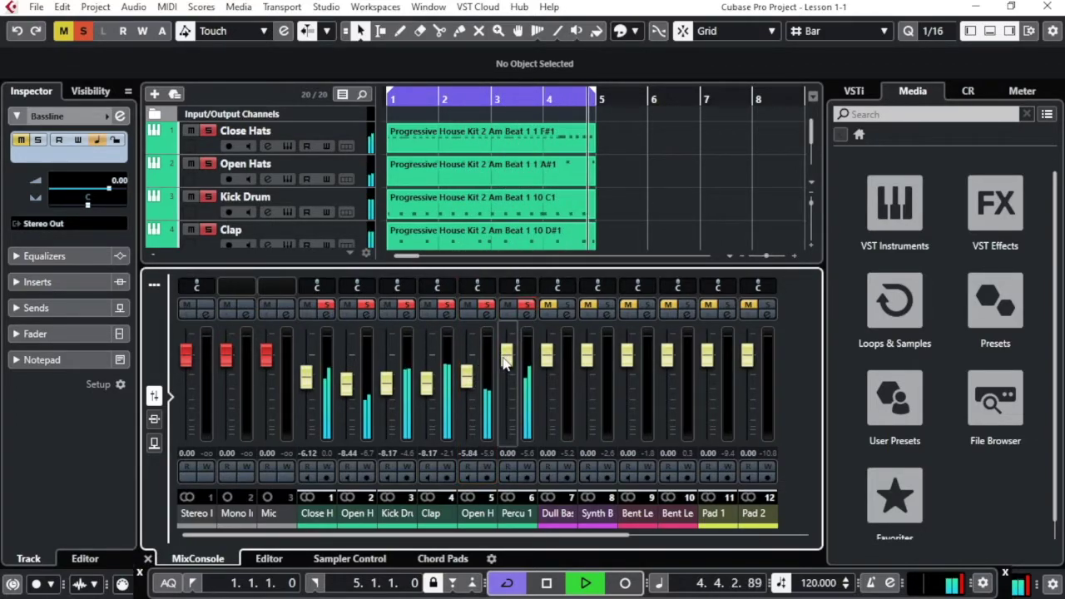
pyautogui.moveTo(506, 360); pyautogui.dragTo(503, 383)
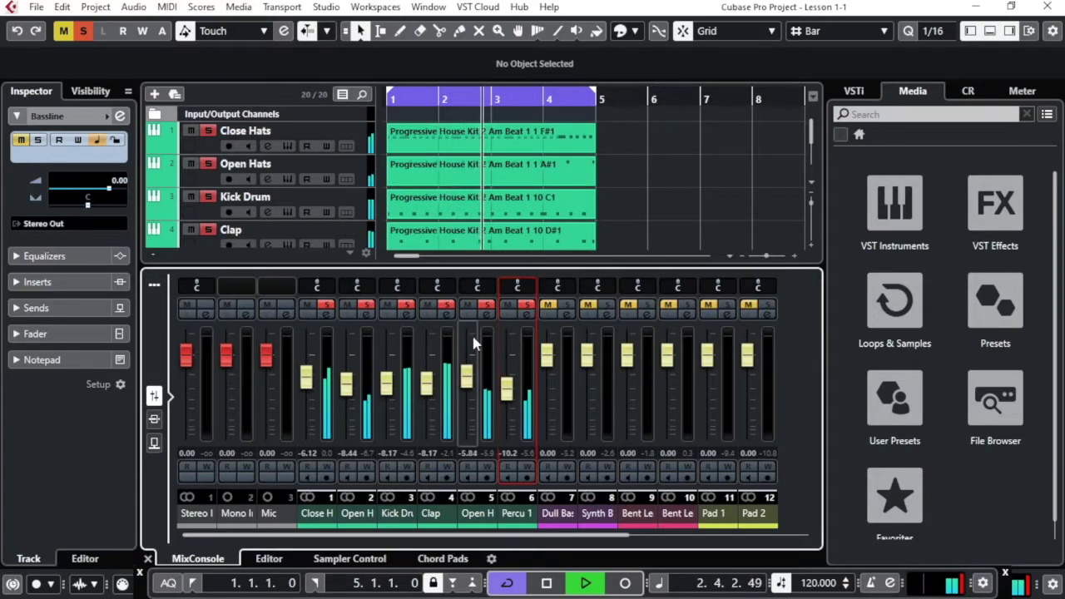
# Step: Stop playback and unsolo the hats, Clap and Percussion, leaving only Kick Drum soloed
pyautogui.press('space')
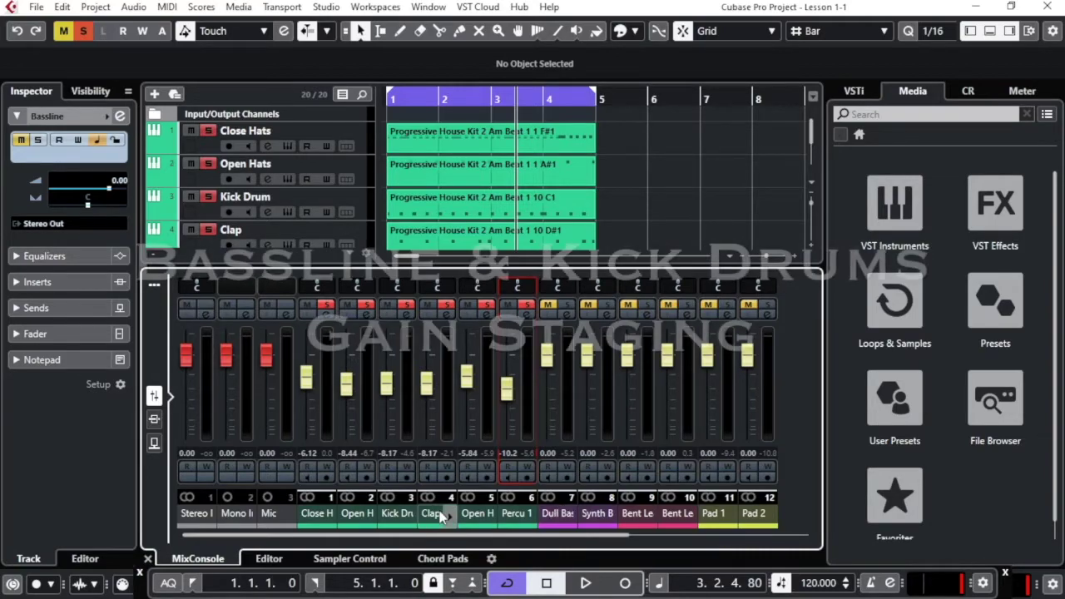
pyautogui.click(366, 305)
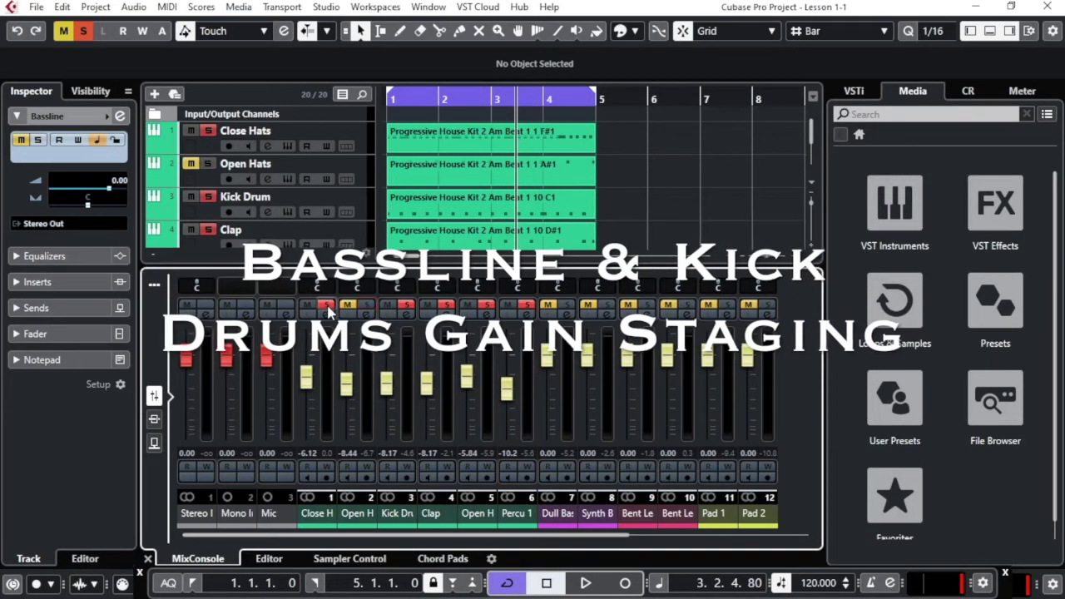
pyautogui.click(325, 305)
pyautogui.click(445, 305)
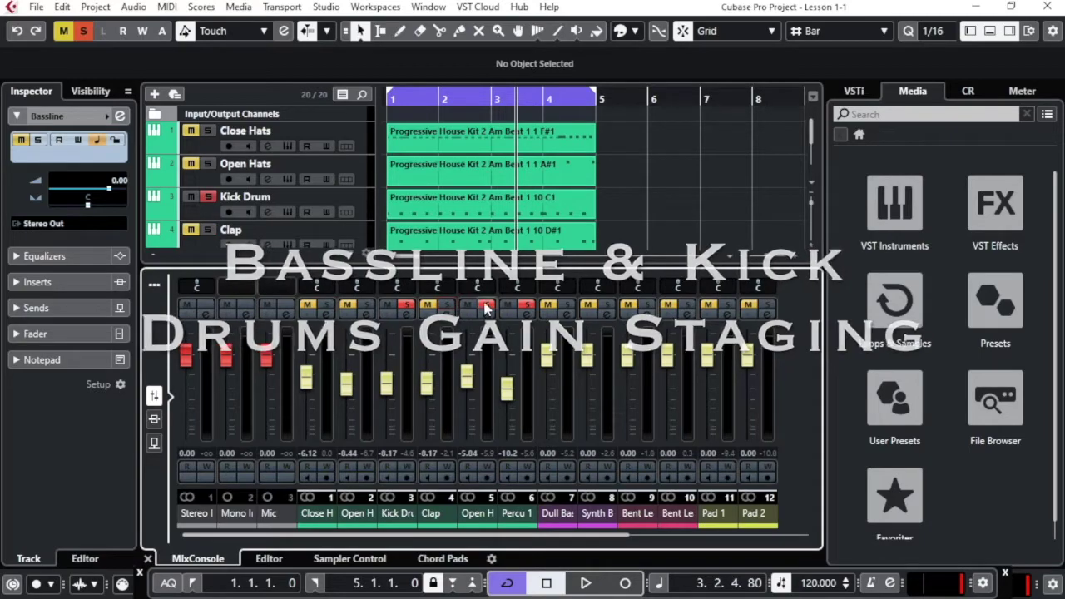
pyautogui.click(485, 306)
pyautogui.click(525, 305)
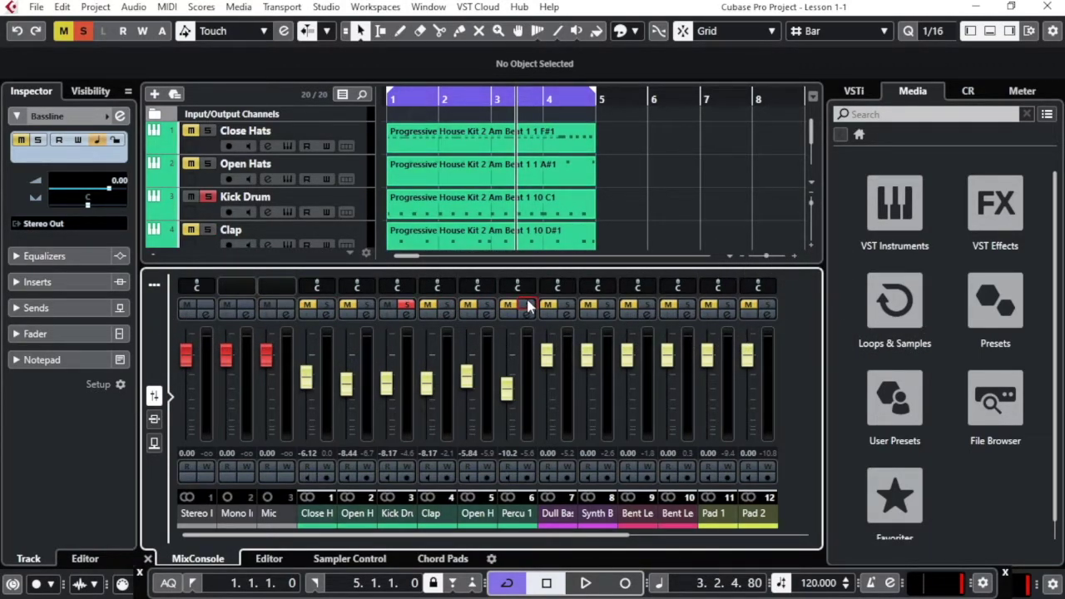
# Step: Solo Dull Bass at -7.64 dB and Synth B, pulling Synth B down to -6.86 dB
pyautogui.click(565, 306)
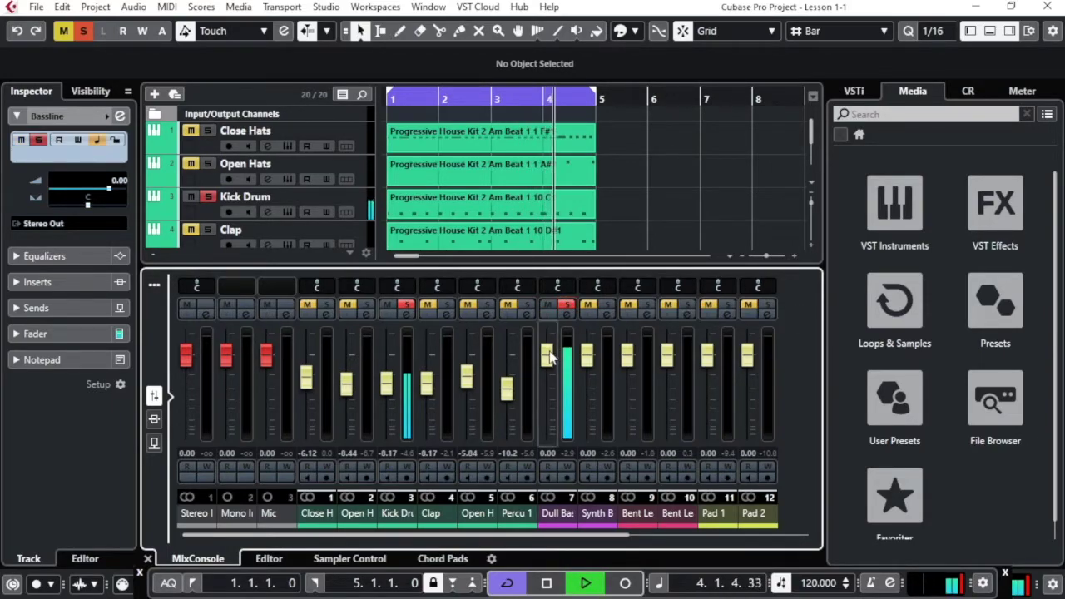
pyautogui.moveTo(546, 356); pyautogui.dragTo(546, 386)
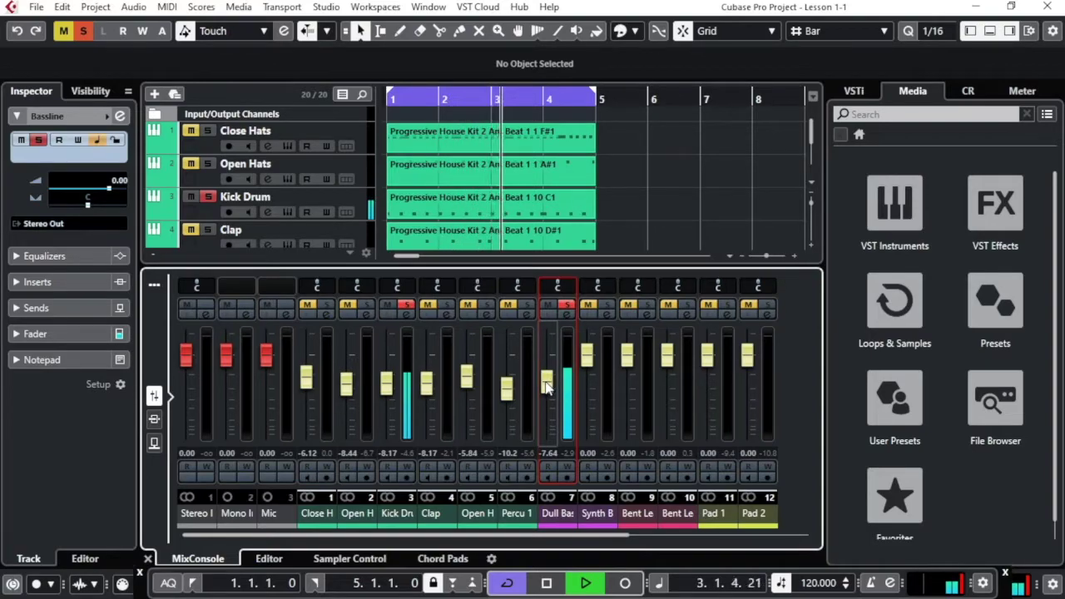
pyautogui.click(607, 304)
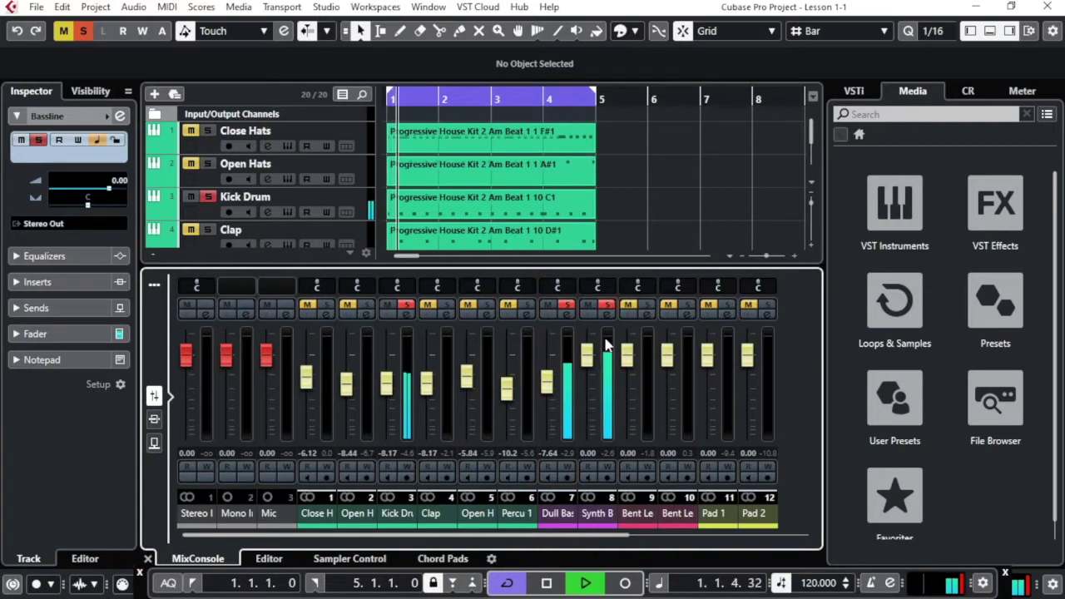
pyautogui.moveTo(587, 356); pyautogui.dragTo(586, 385)
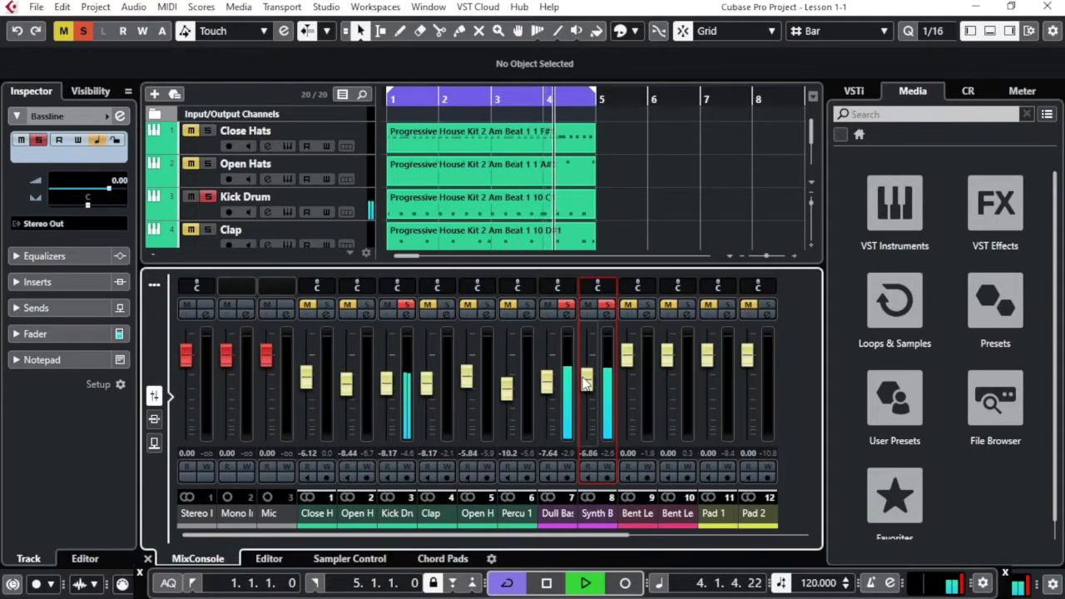
# Step: Fine-tune Synth B to -7.12 dB and take Kick Drum and Synth B out of solo
pyautogui.moveTo(587, 384); pyautogui.dragTo(587, 378)
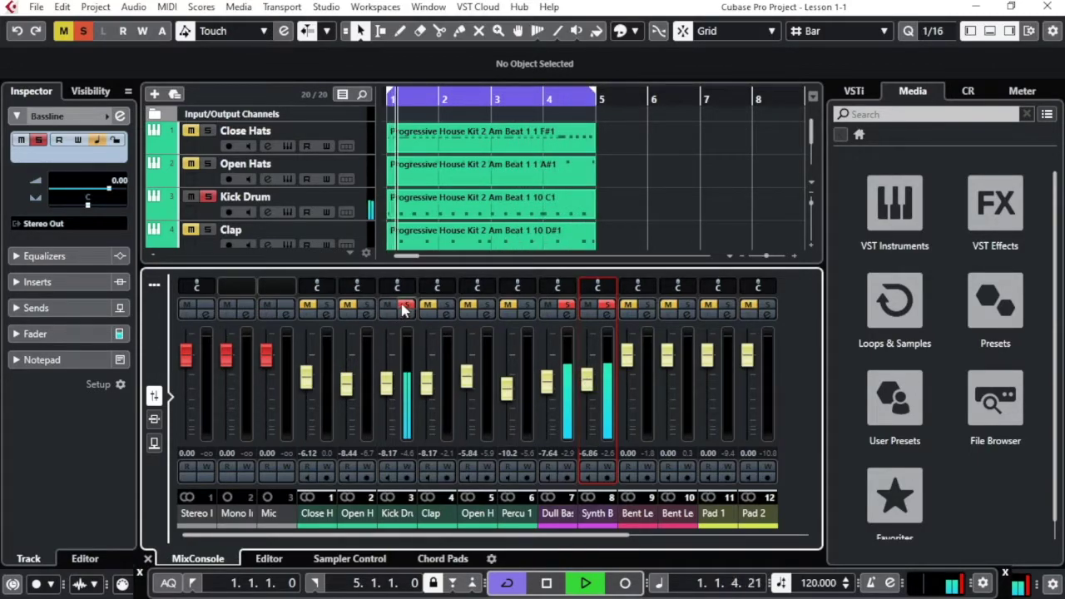
pyautogui.click(405, 306)
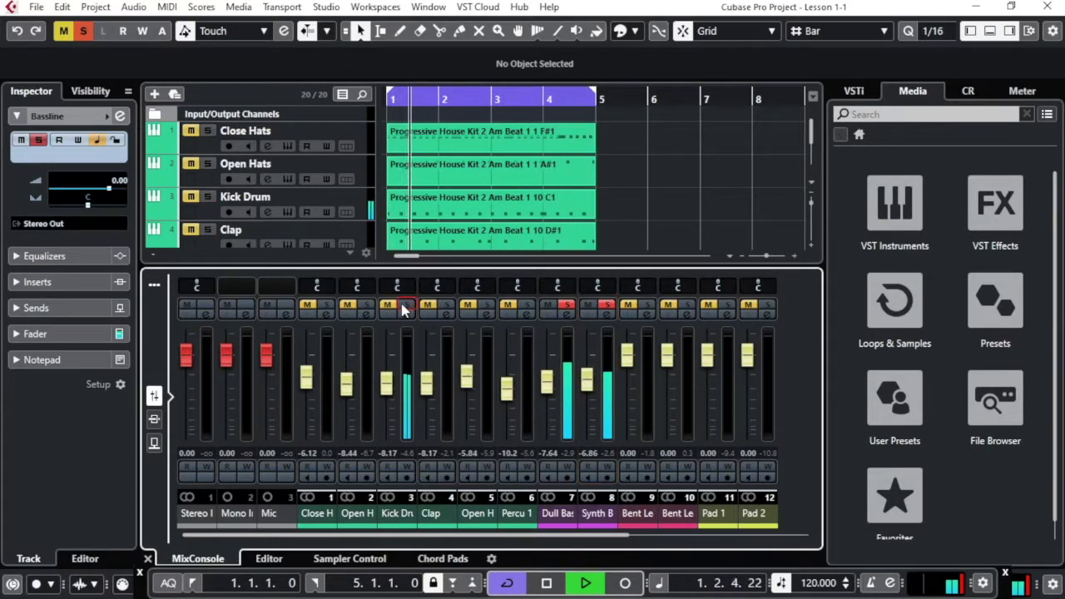
pyautogui.click(608, 307)
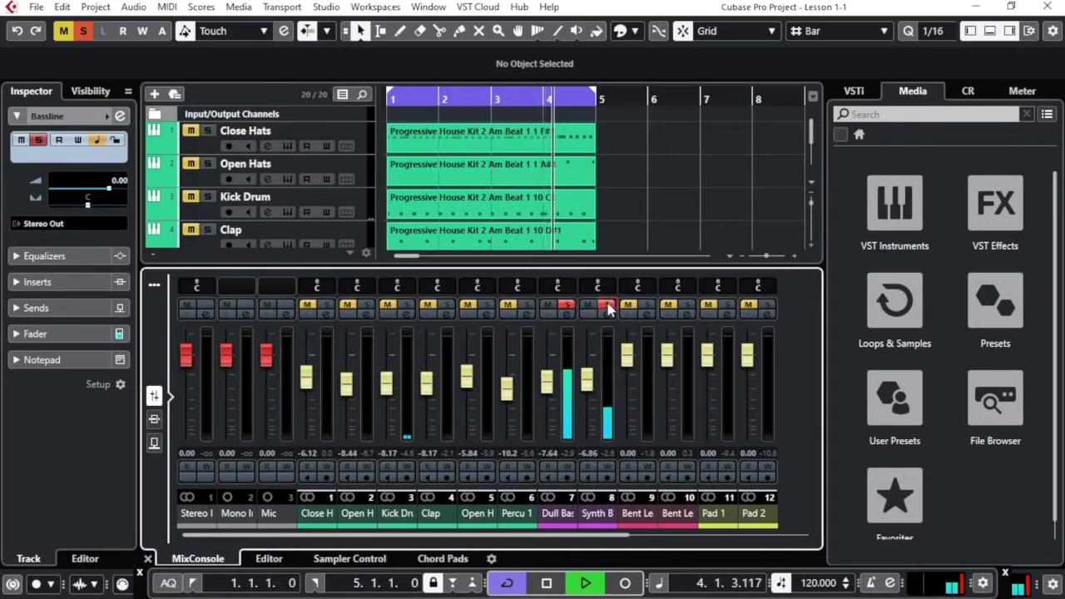
pyautogui.click(588, 378)
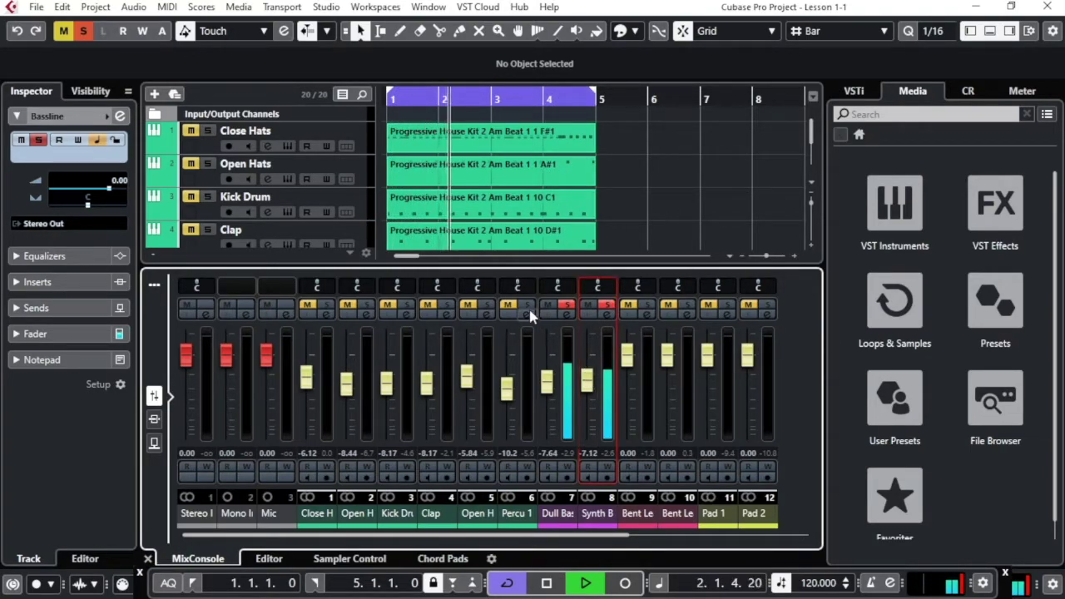
# Step: Solo all six drum channels, drop Close Hats to -9.29 dB, and stop playback
pyautogui.click(527, 306)
pyautogui.click(487, 306)
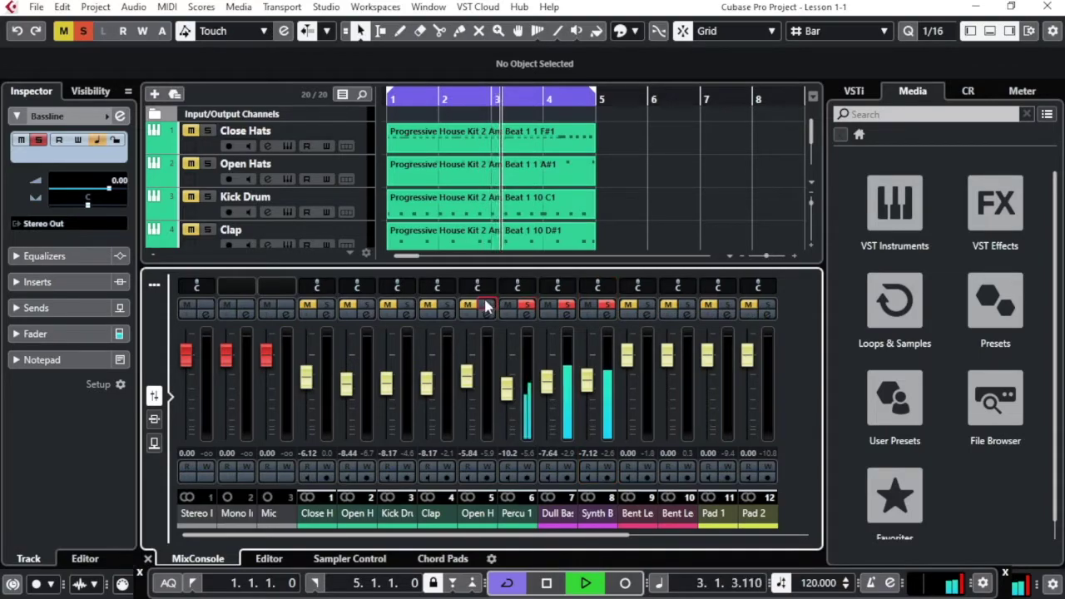
pyautogui.click(447, 306)
pyautogui.click(406, 306)
pyautogui.click(367, 307)
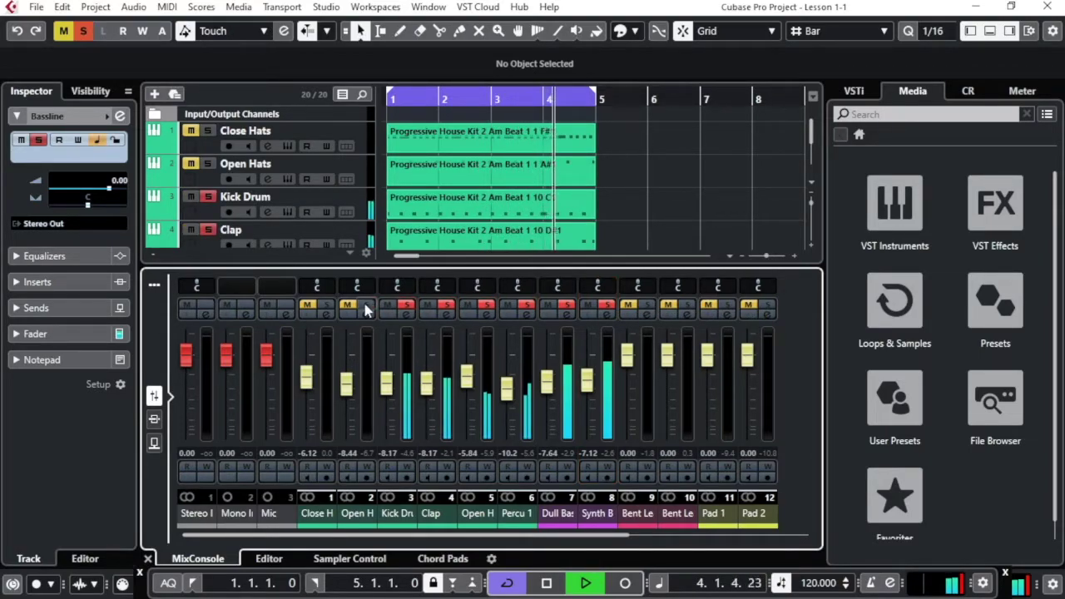
pyautogui.click(326, 306)
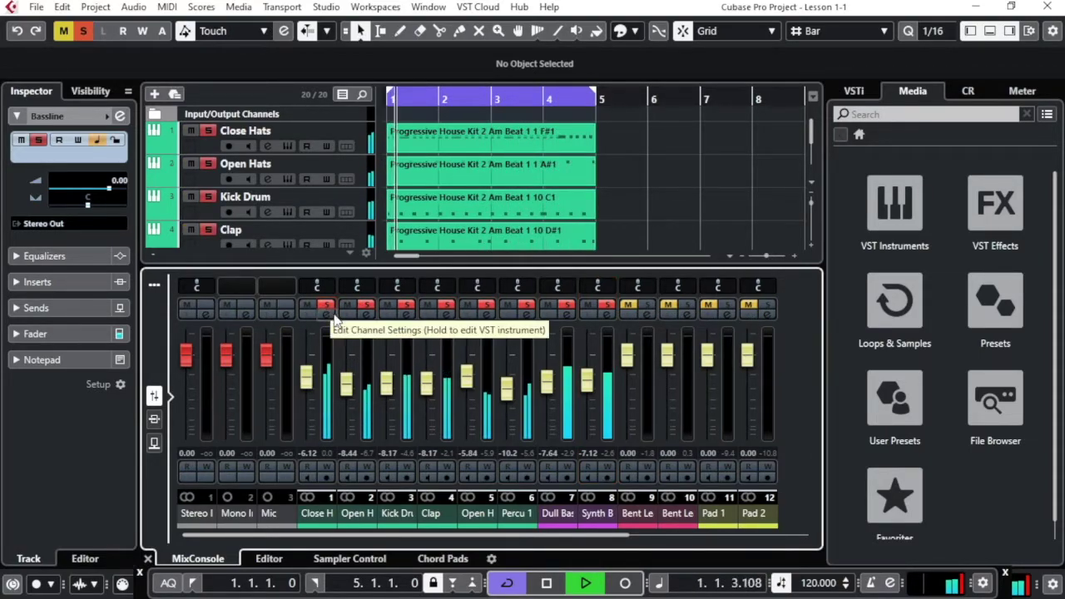
pyautogui.moveTo(308, 381); pyautogui.dragTo(312, 401)
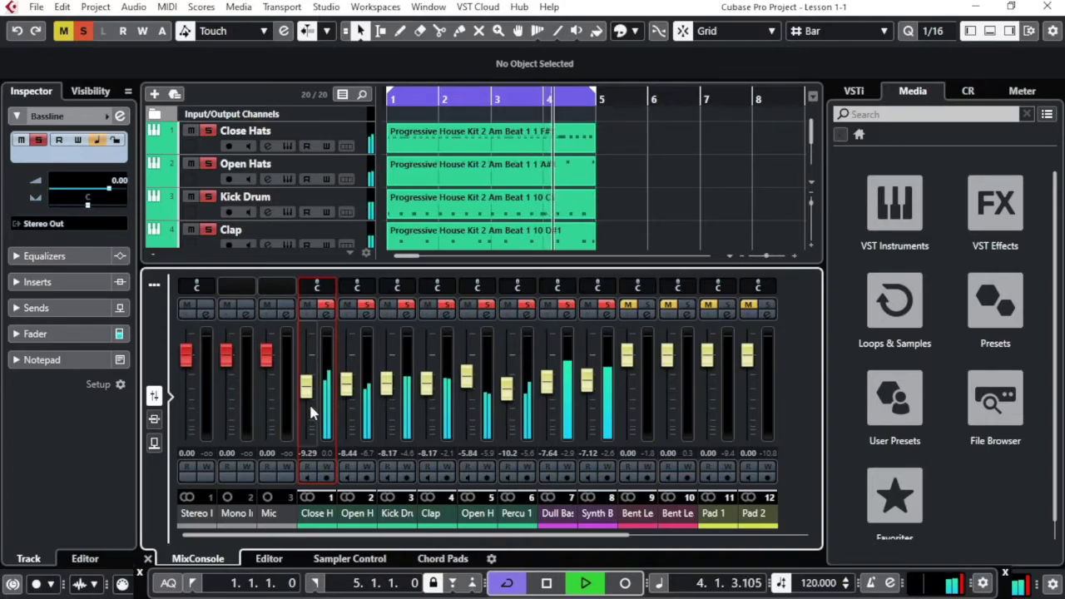
pyautogui.press('space')
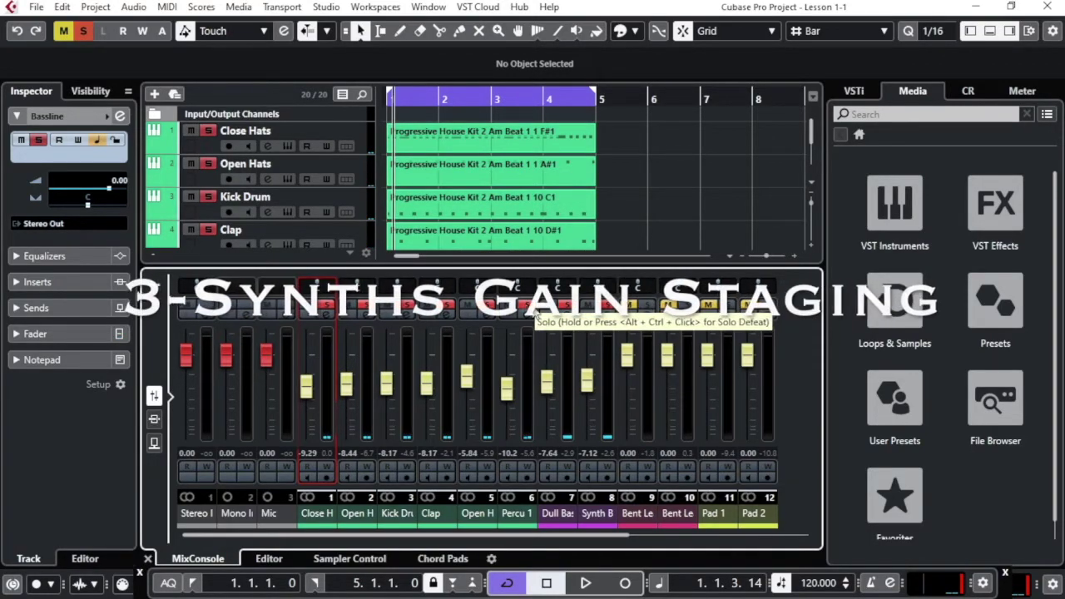
# Step: Unsolo the drums, solo Bent Lead channels 9 and 10, and set them to -12.1 and -12.5 dB
pyautogui.keyDown('ctrl'); pyautogui.click(567, 306); pyautogui.keyUp('ctrl')
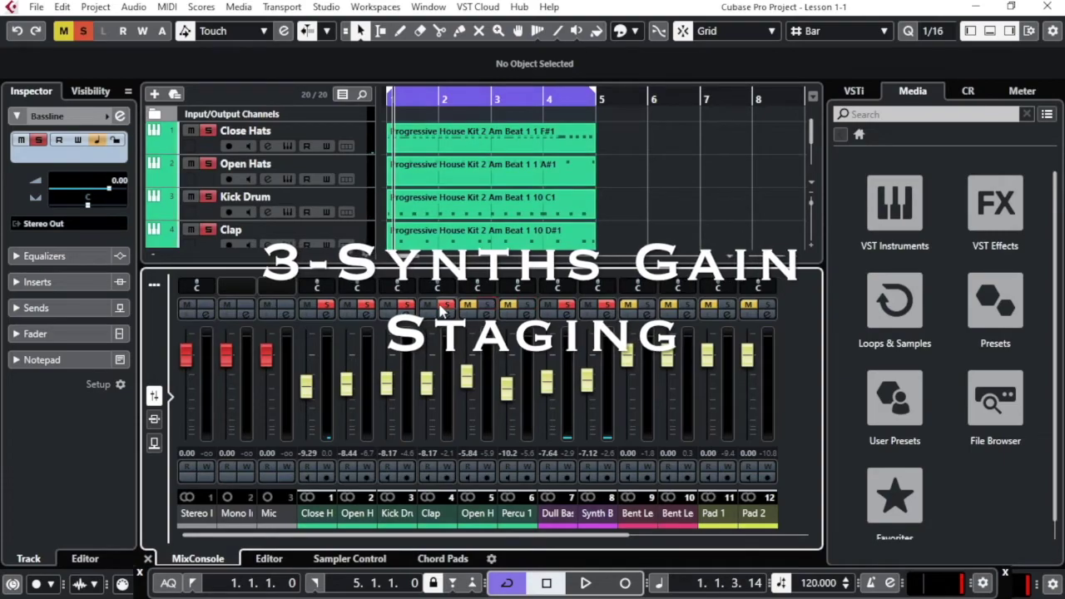
pyautogui.click(607, 306)
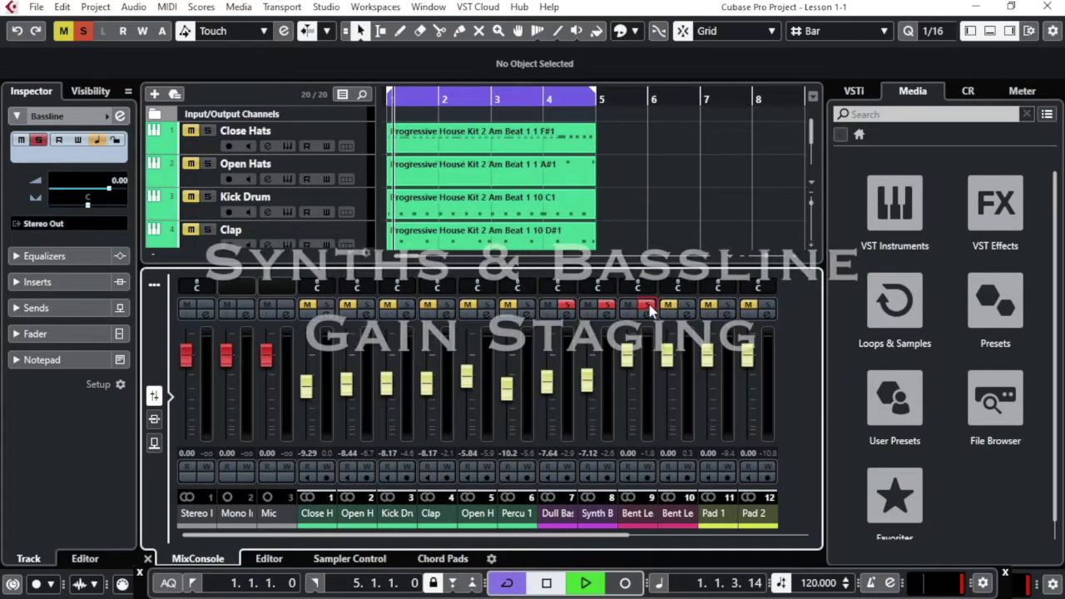
pyautogui.click(648, 307)
pyautogui.press('space')
pyautogui.moveTo(628, 358); pyautogui.dragTo(626, 392)
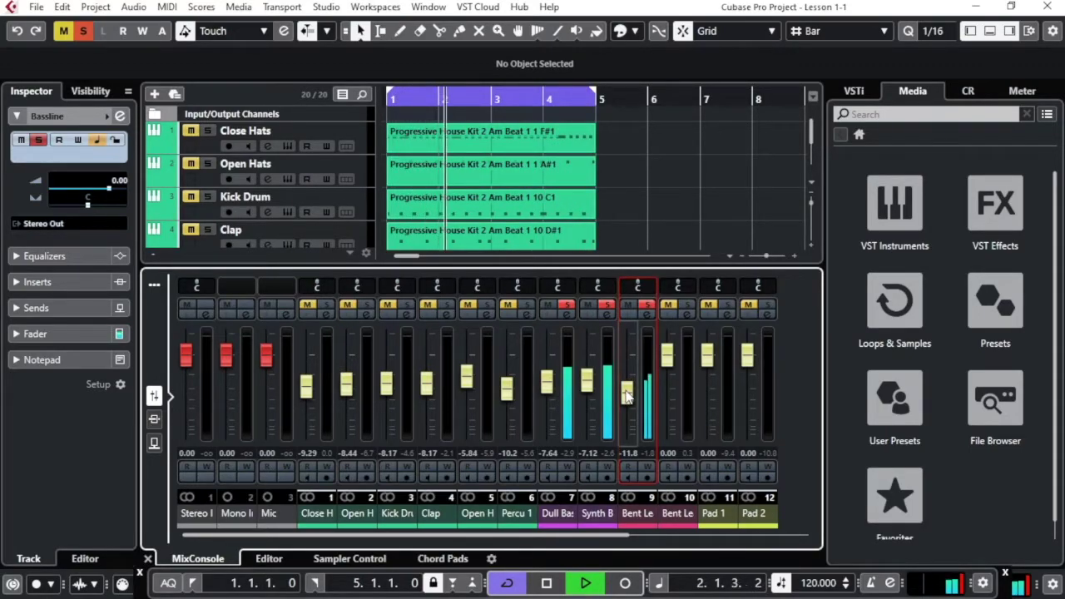
pyautogui.click(687, 308)
pyautogui.moveTo(667, 355); pyautogui.dragTo(669, 397)
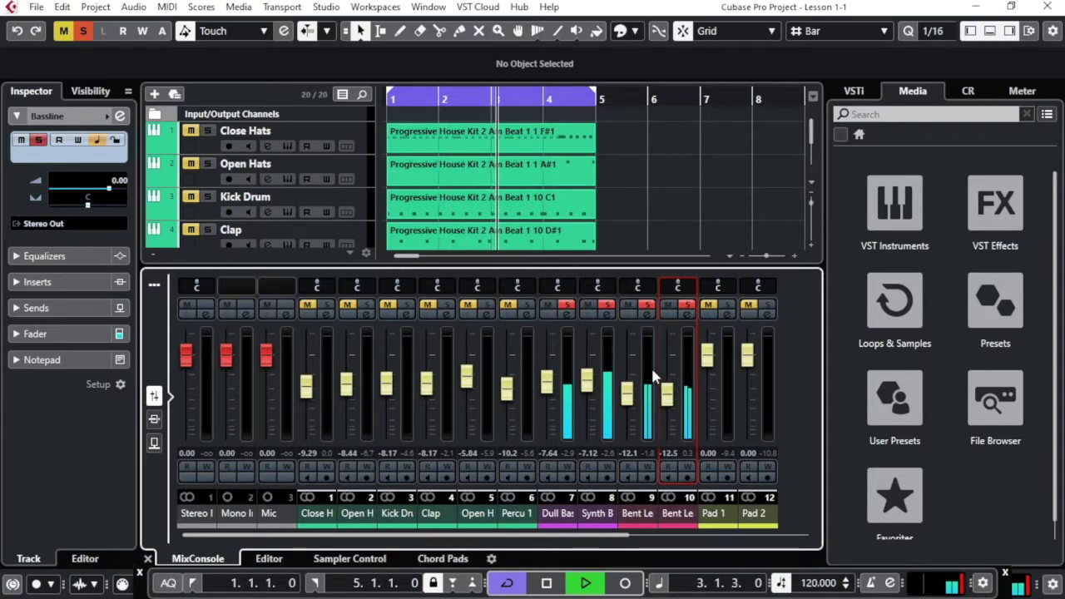
# Step: Solo all the drum channels again and lower Close Hats to -10.8 dB
pyautogui.click(529, 307)
pyautogui.click(486, 307)
pyautogui.click(446, 307)
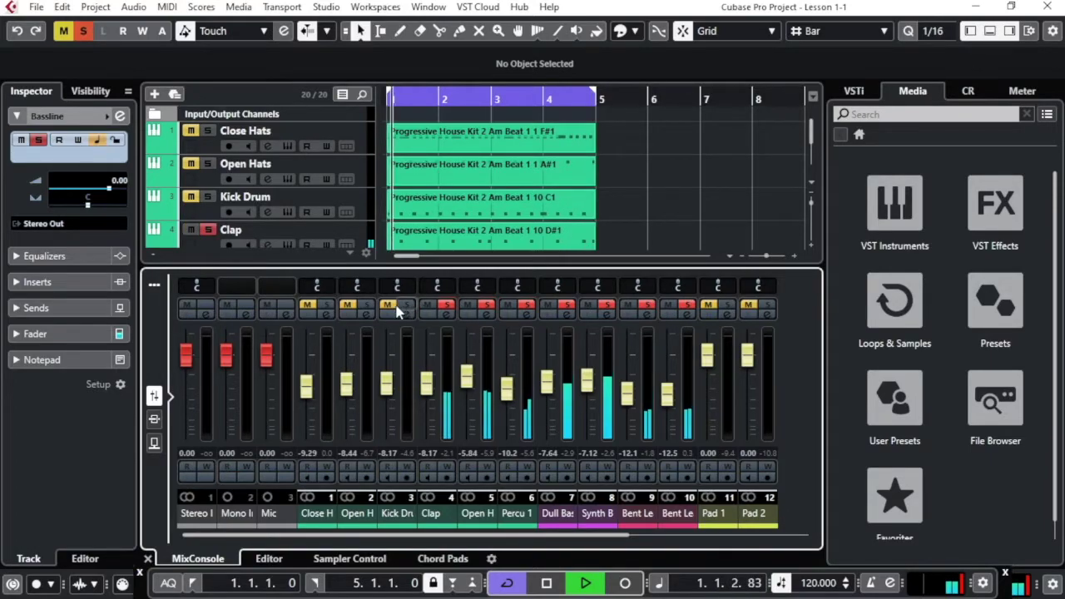
pyautogui.click(405, 307)
pyautogui.click(366, 307)
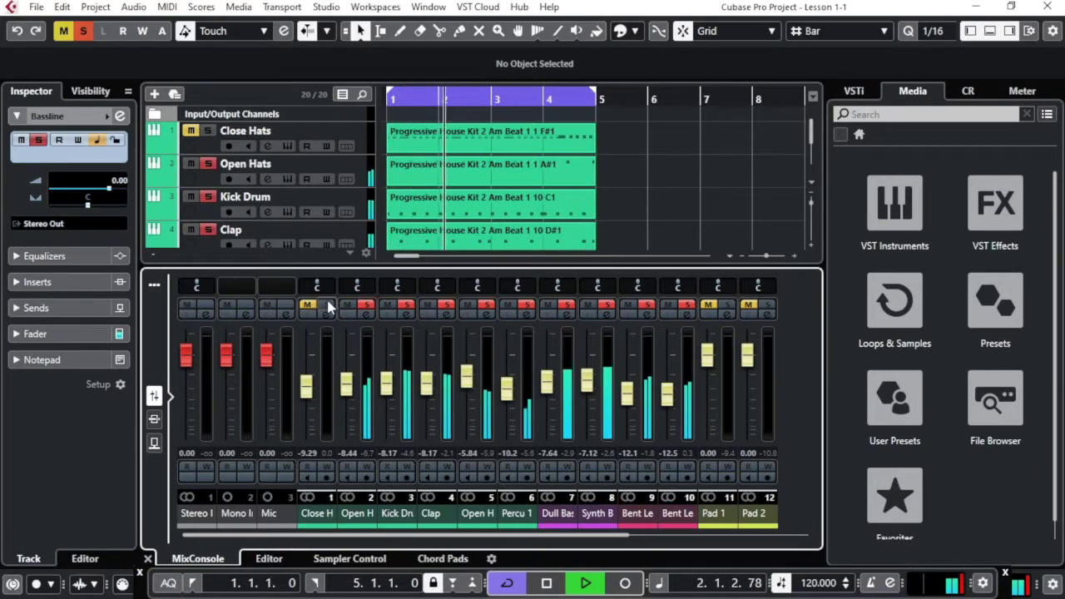
pyautogui.click(326, 307)
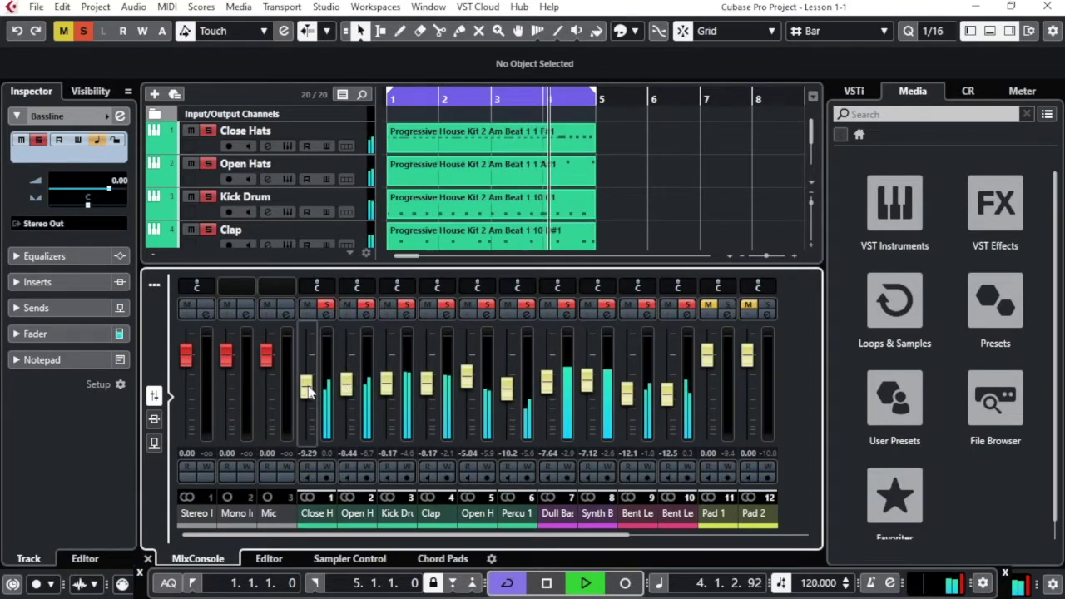
pyautogui.moveTo(308, 393); pyautogui.dragTo(308, 397)
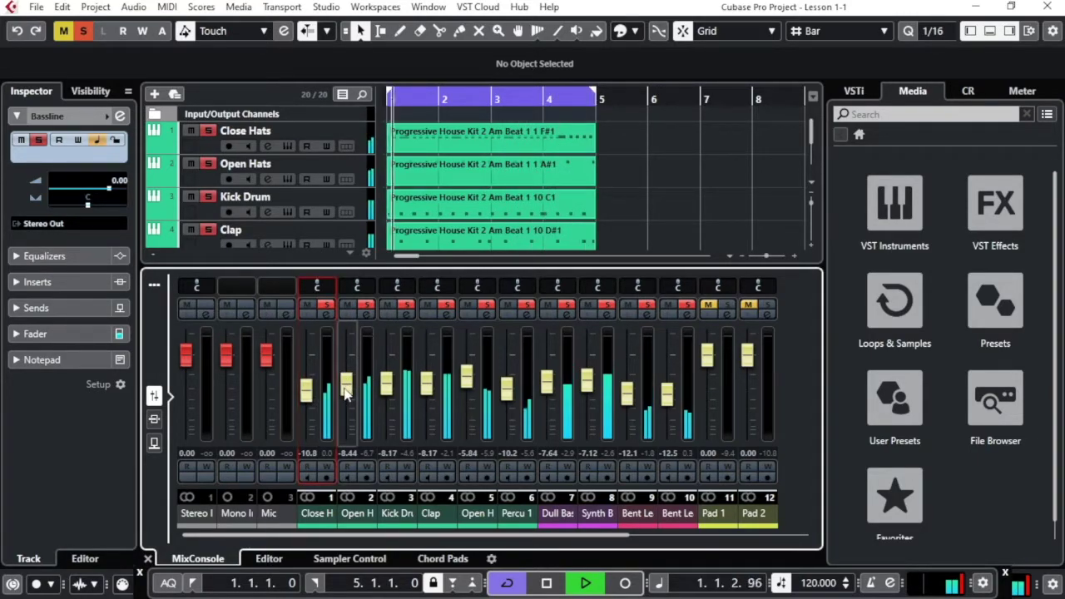
# Step: Lower Bent Lead channels 9 and 10 to -13.2 dB, then mute Percussion and Kick Drum
pyautogui.moveTo(628, 397); pyautogui.dragTo(629, 403)
pyautogui.click(666, 397)
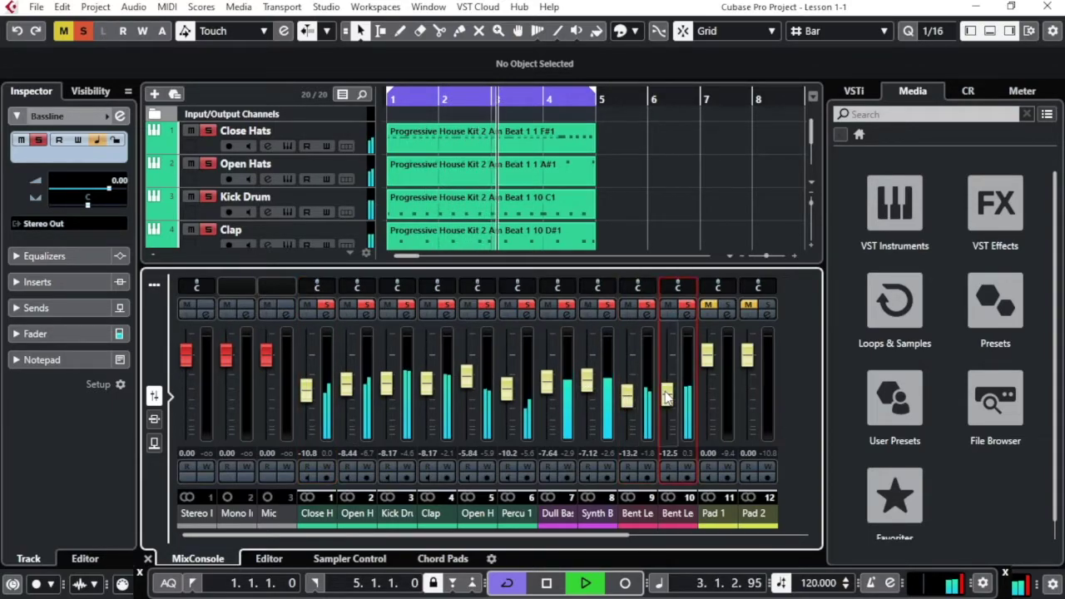
pyautogui.moveTo(666, 398); pyautogui.dragTo(666, 403)
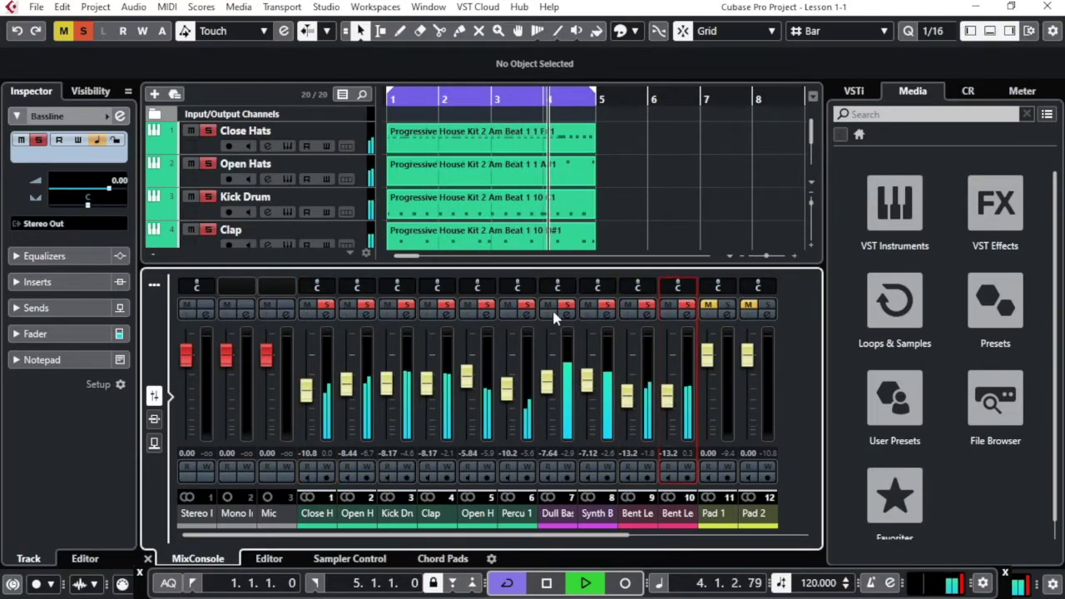
pyautogui.click(507, 306)
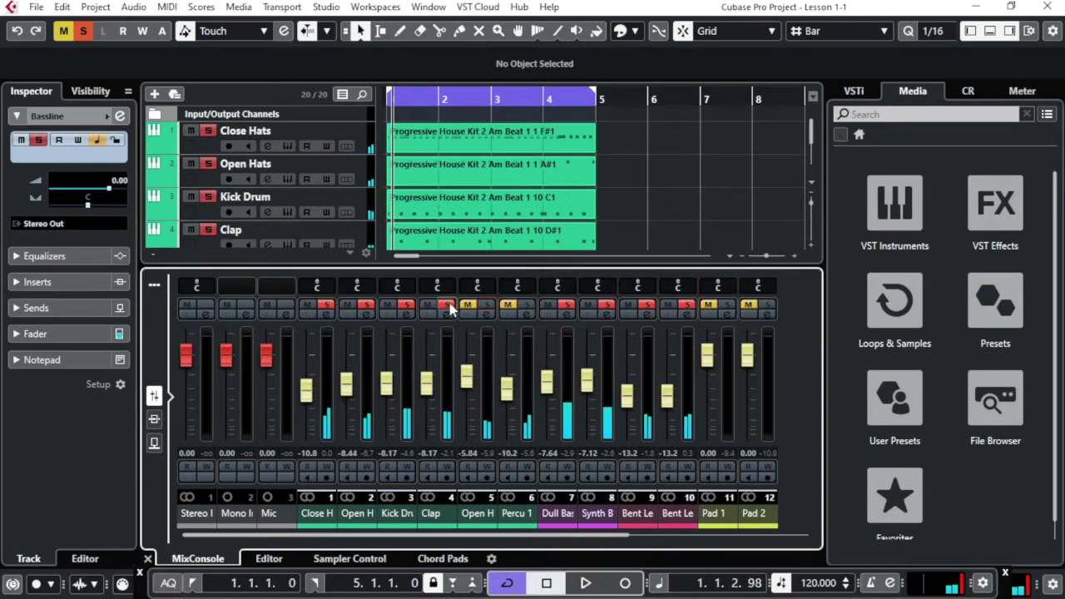
pyautogui.click(407, 307)
pyautogui.click(387, 306)
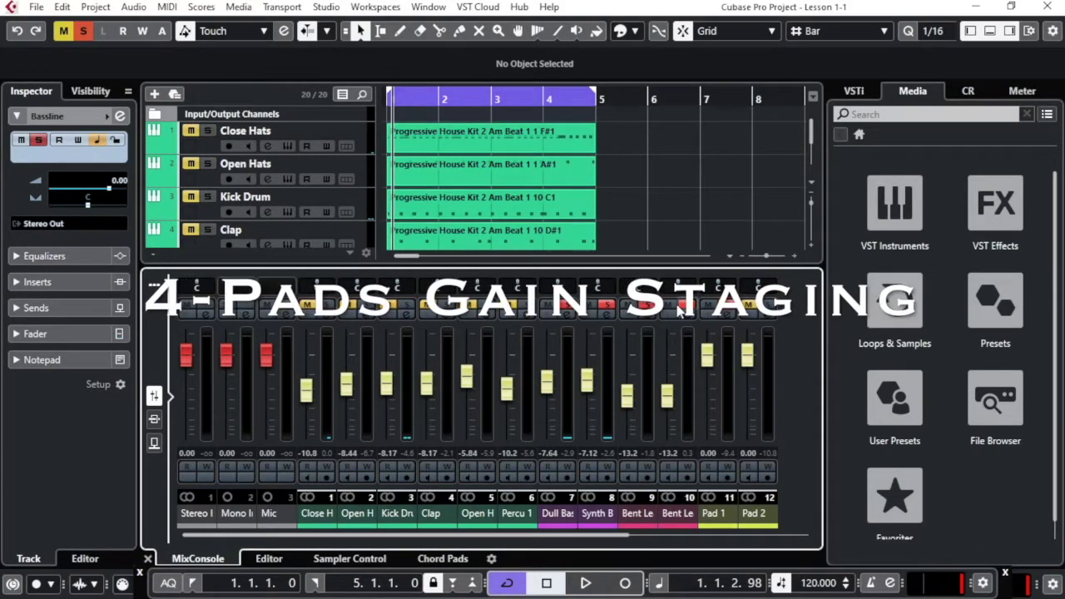
# Step: Unsolo channel 8 and, with playback running, set Pad 1 to -9.00 dB
pyautogui.click(608, 306)
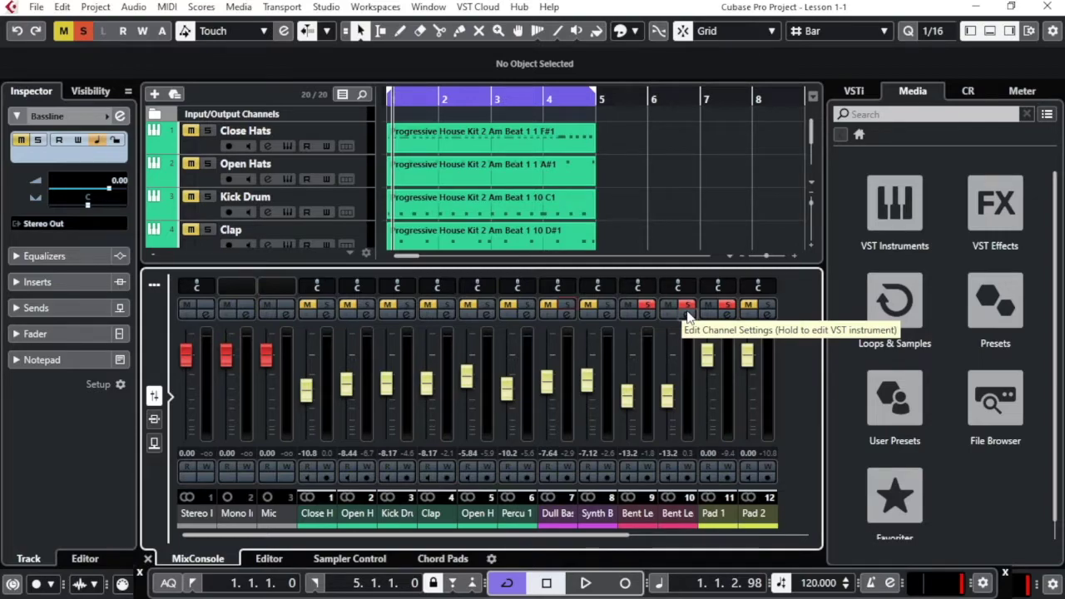
pyautogui.press('space')
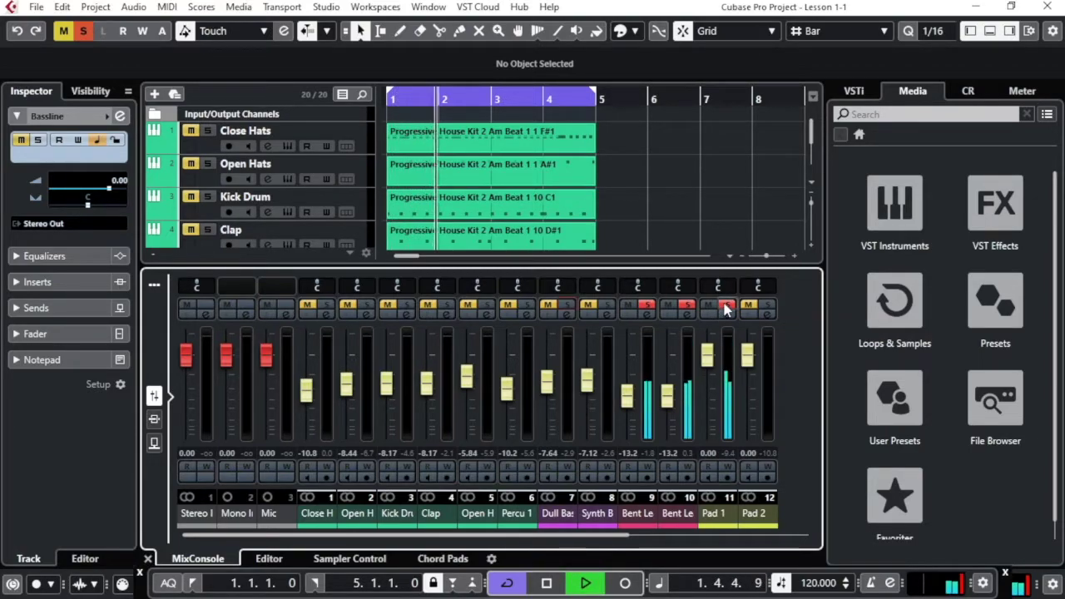
pyautogui.moveTo(707, 354); pyautogui.dragTo(708, 389)
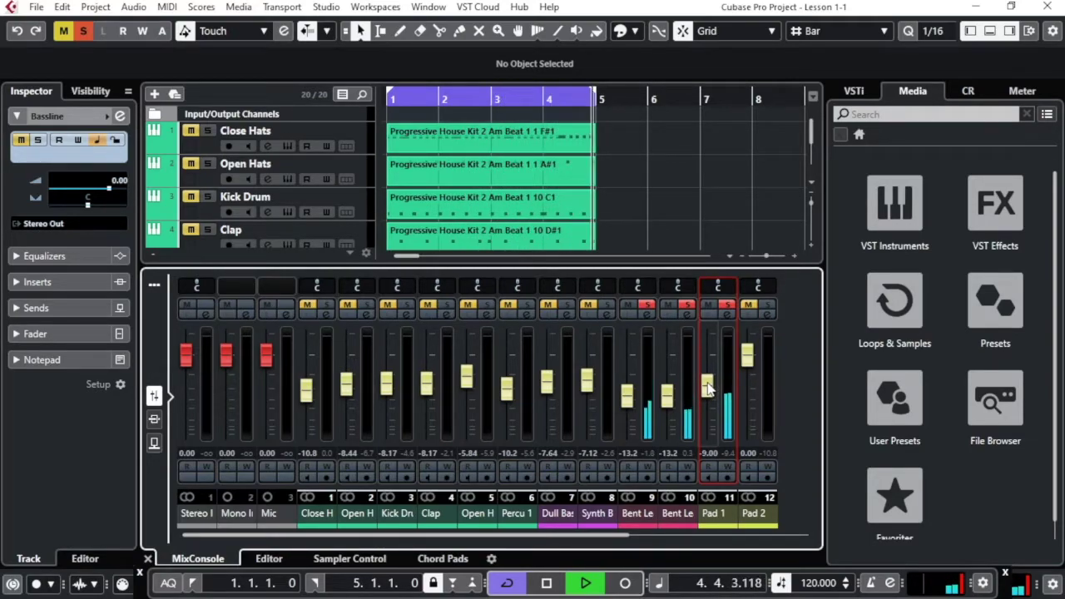
# Step: Solo Pad 2, set it to -11.1 dB, then clear all mutes and solos
pyautogui.click(766, 306)
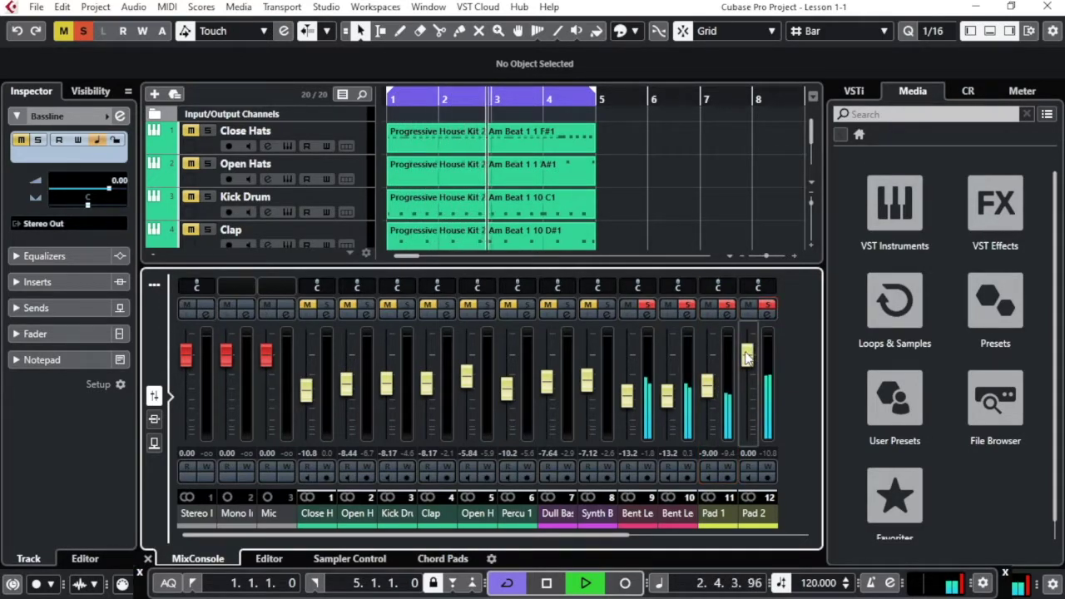
pyautogui.moveTo(746, 357); pyautogui.dragTo(752, 396)
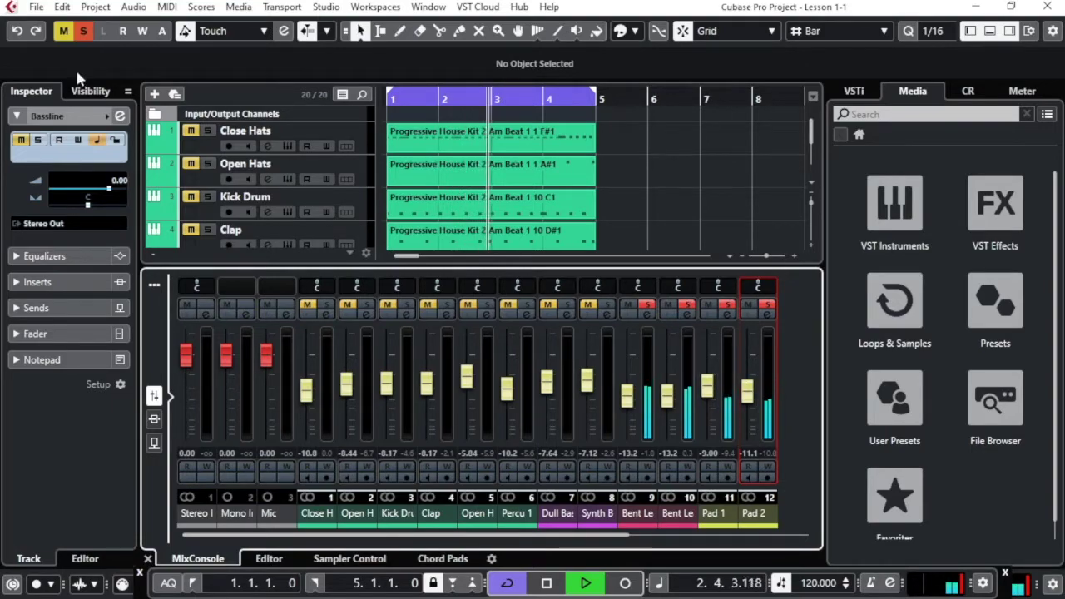
pyautogui.click(63, 30)
pyautogui.click(83, 30)
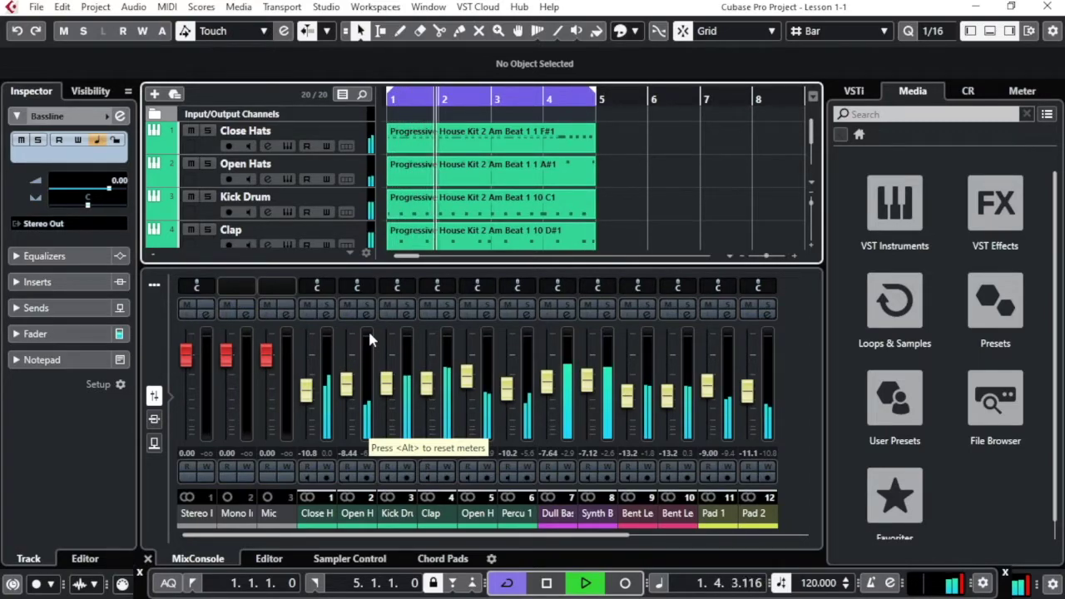
# Step: Stop playback, bring Stereo Out into view and clear its clip indicator
pyautogui.press('space')
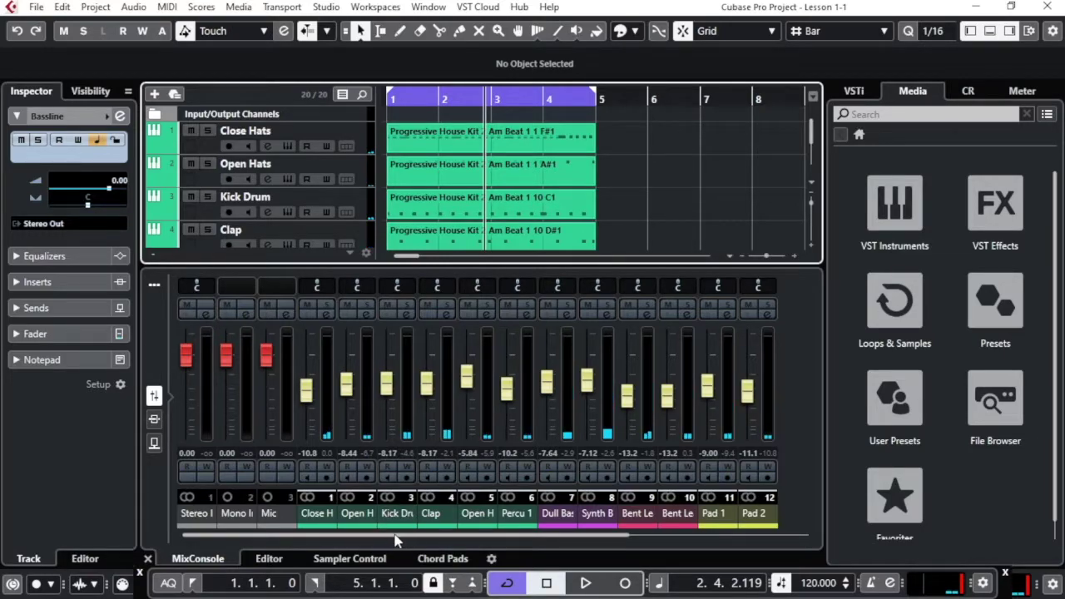
pyautogui.moveTo(395, 537); pyautogui.dragTo(709, 537)
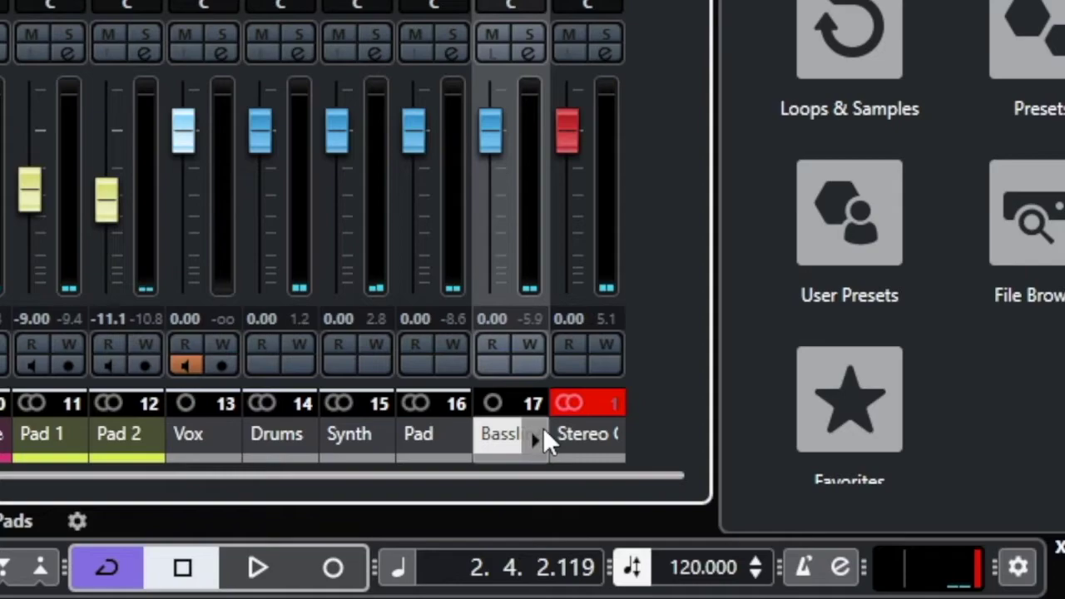
pyautogui.click(586, 399)
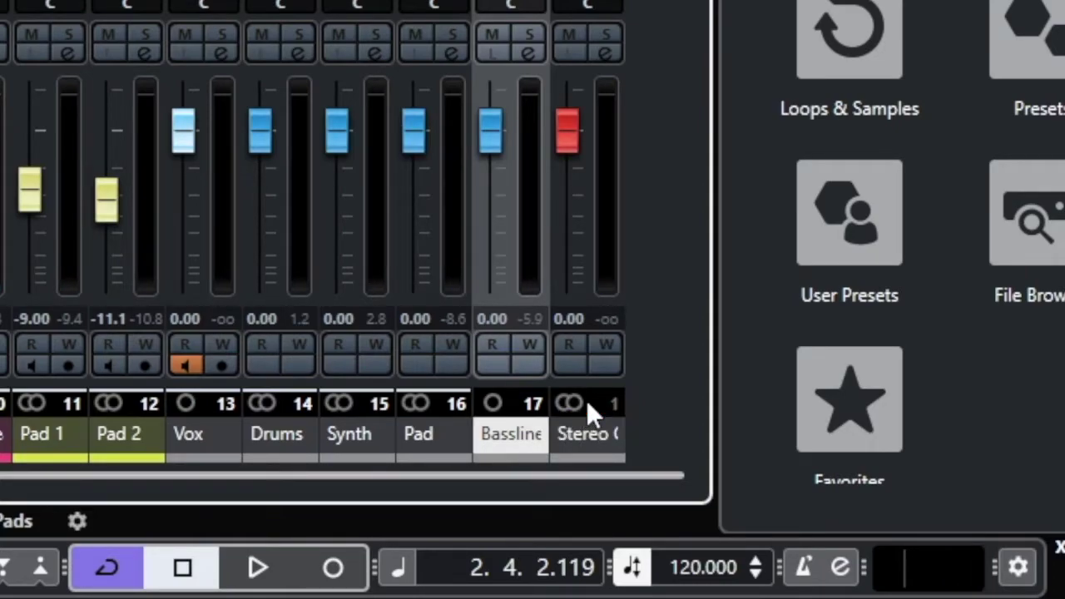
# Step: Replay the project, reset the Stereo Out peak reading, then stop
pyautogui.press('space')
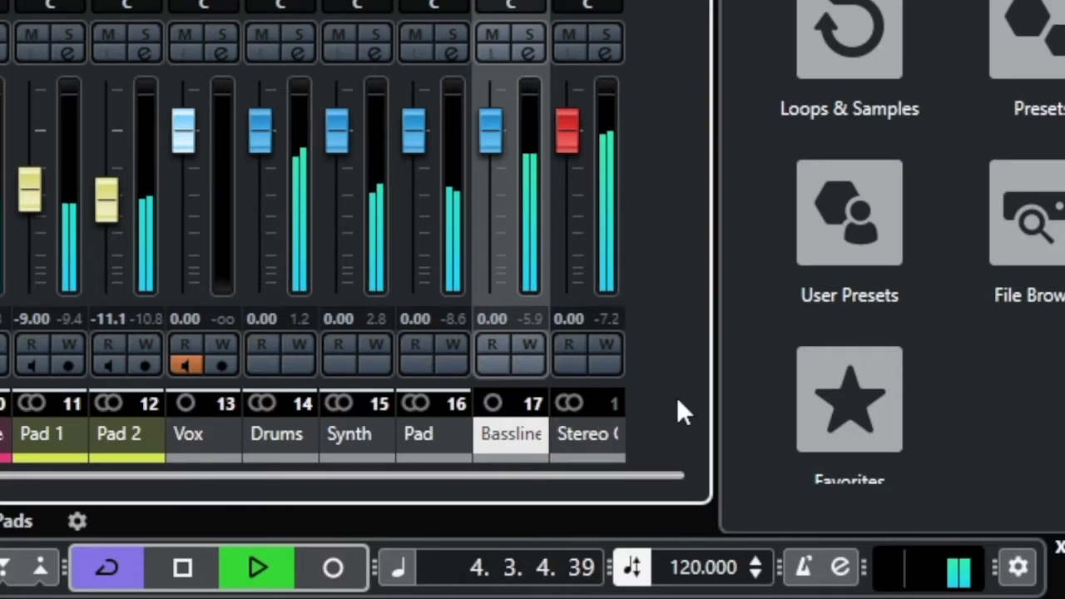
pyautogui.click(611, 313)
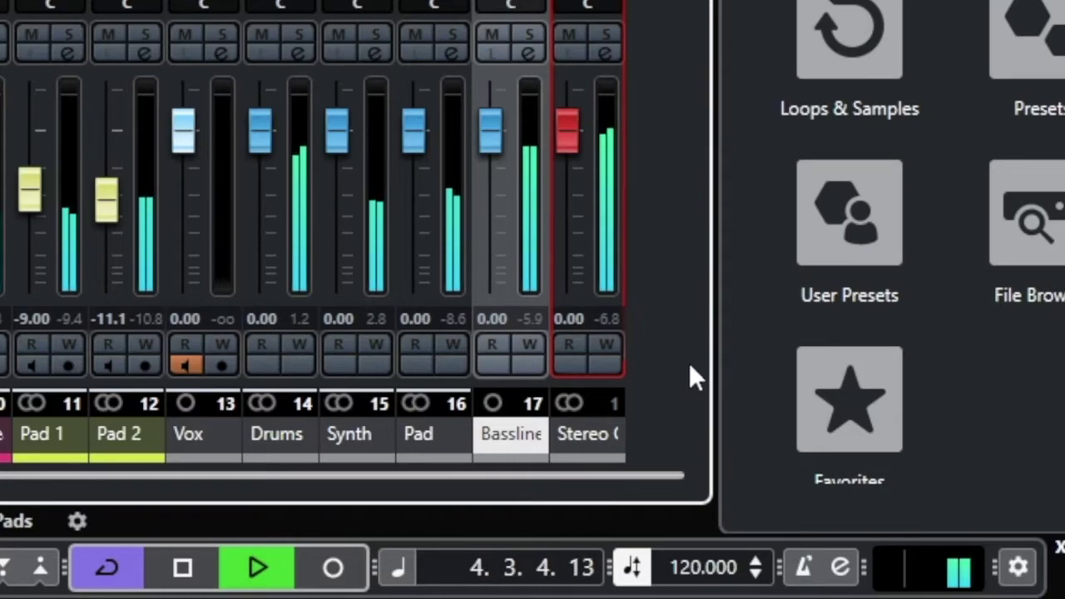
pyautogui.press('space')
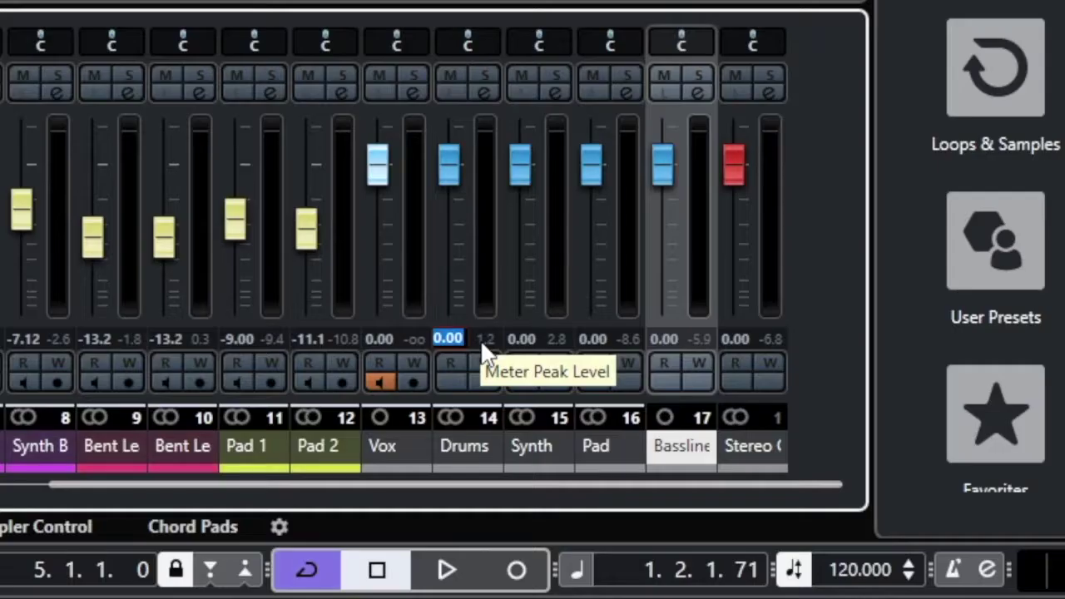
# Step: Set the Drums and Synth group volumes to -2.00 dB
pyautogui.write('-')
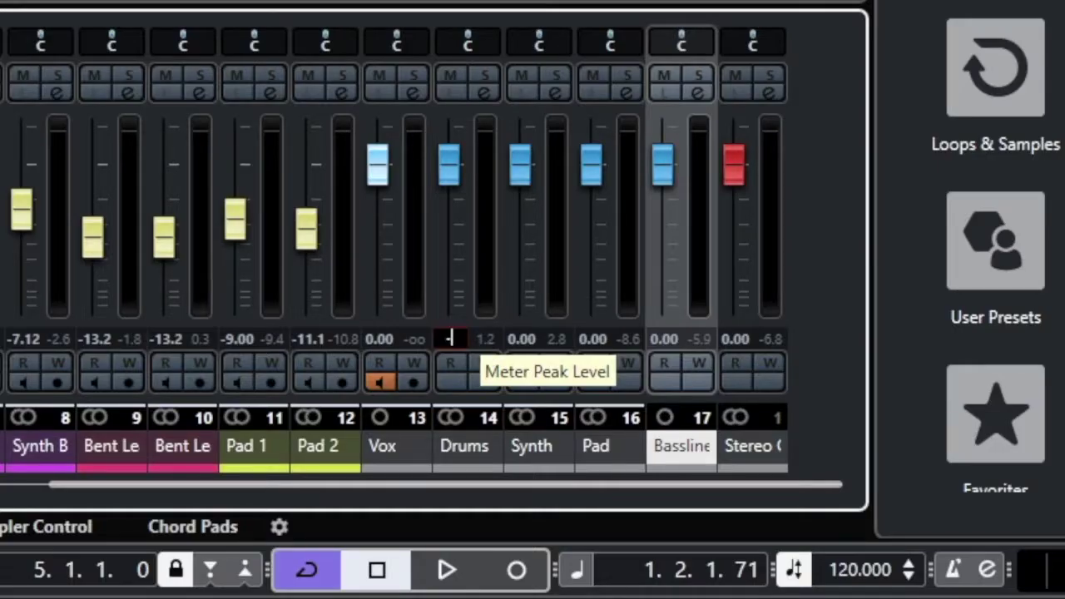
pyautogui.write('2')
pyautogui.press('Return')
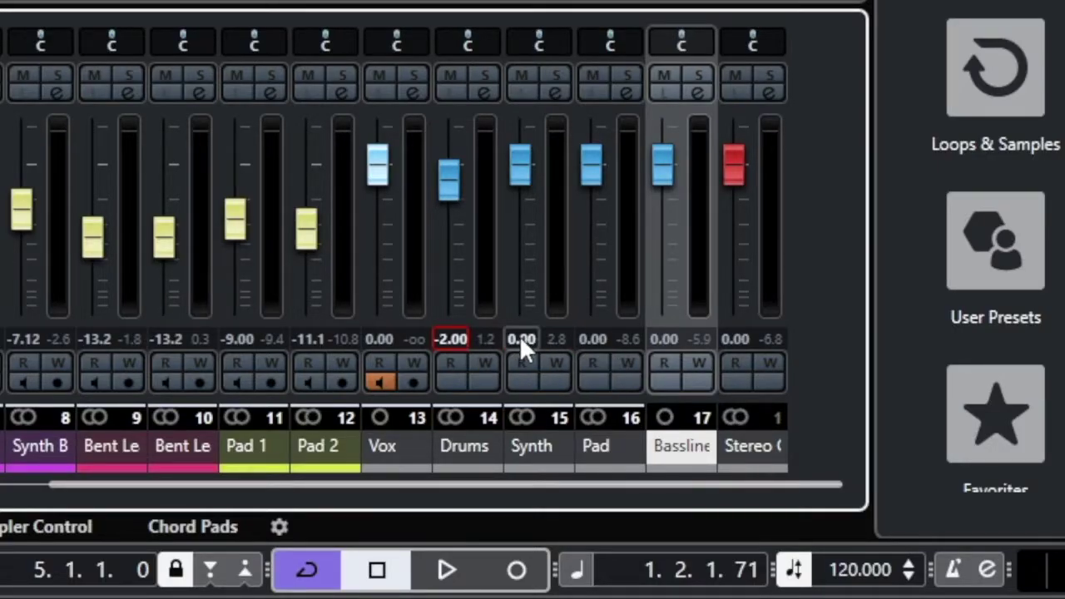
pyautogui.click(520, 337)
# Step: Set Pad and Bassline to -2.00 dB, then start playback with Stereo Out selected
pyautogui.write('-2')
pyautogui.press('Return')
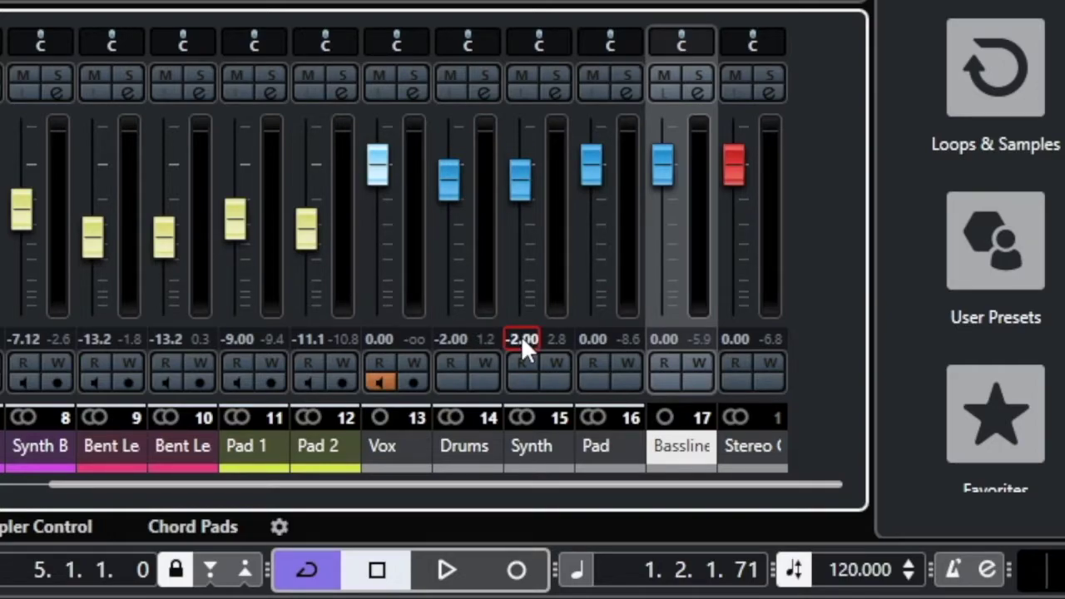
pyautogui.click(591, 339)
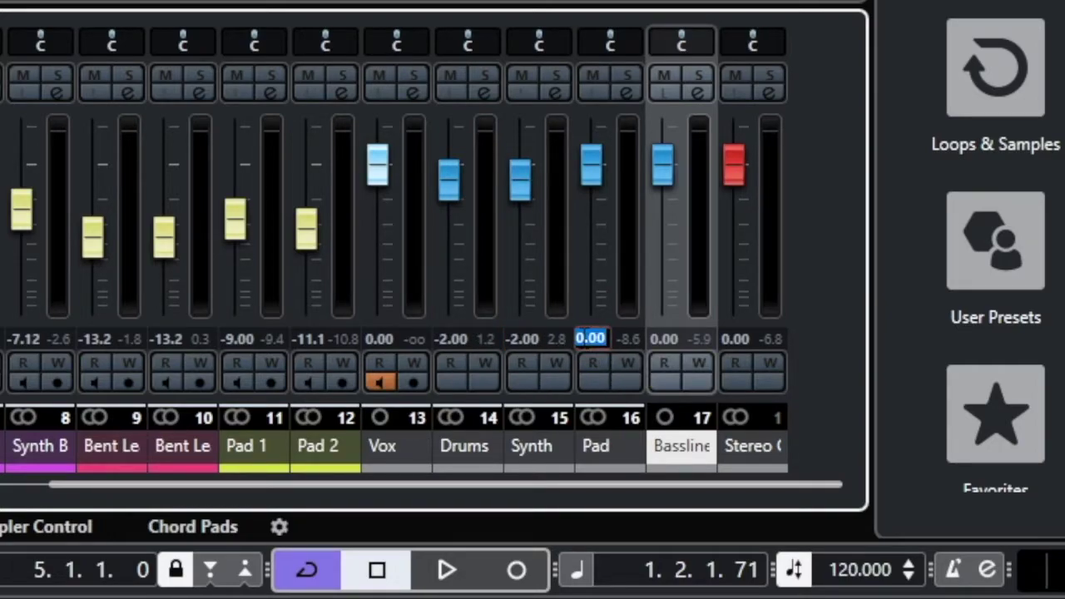
pyautogui.write('-2')
pyautogui.press('Return')
pyautogui.click(661, 339)
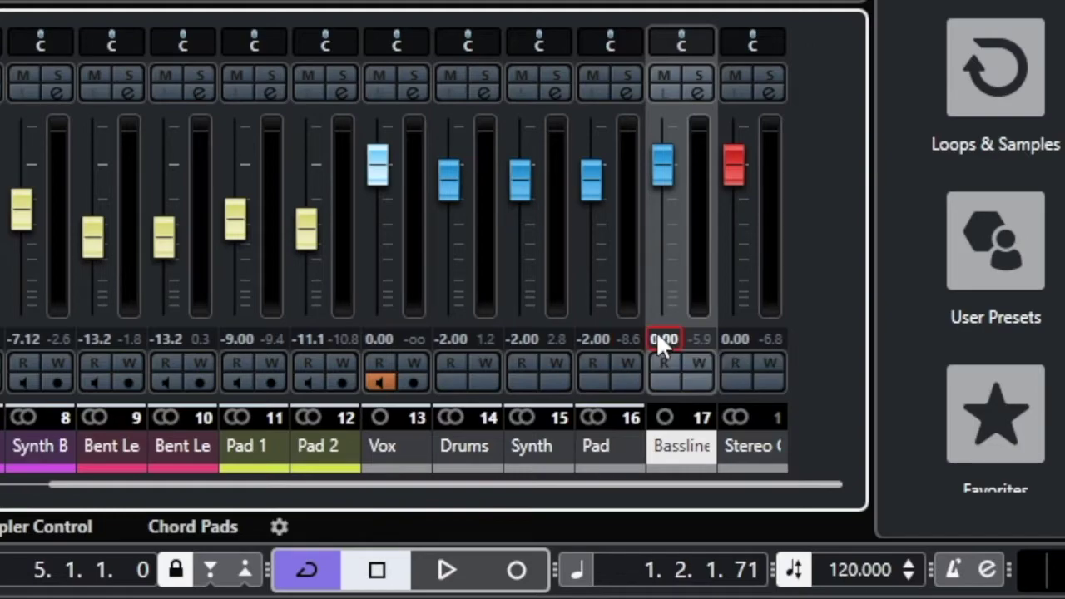
pyautogui.press('Return')
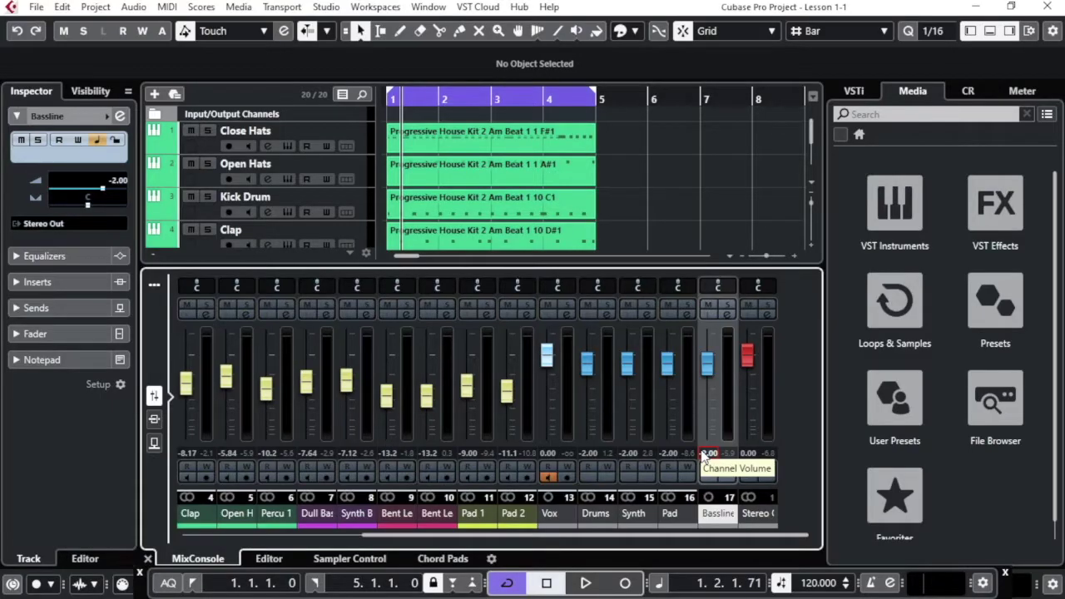
pyautogui.click(774, 444)
pyautogui.press('space')
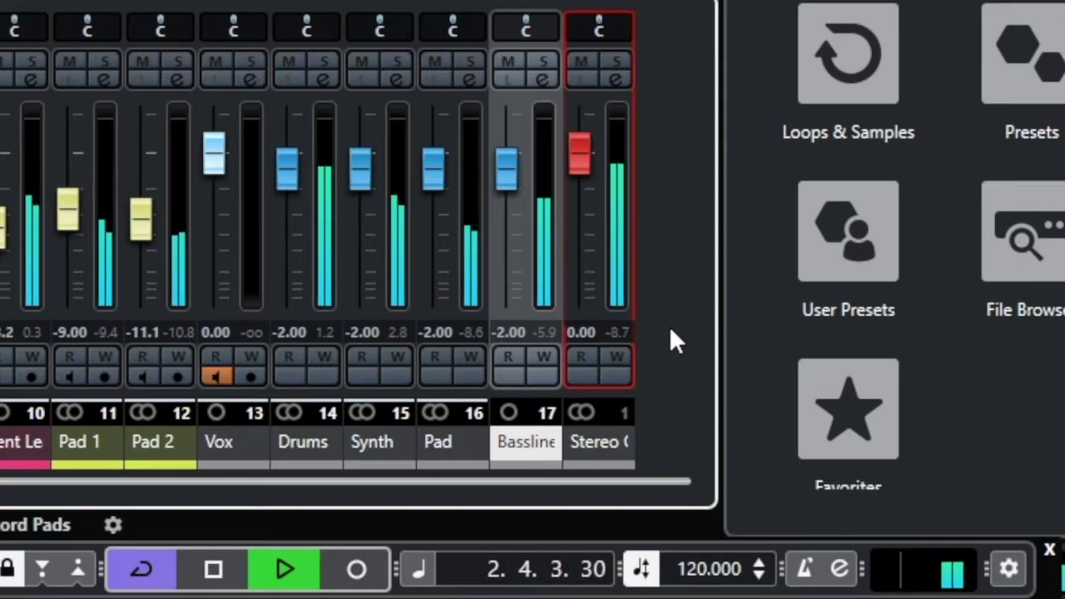
# Step: Reset the Stereo Out peak readout during playback, then stop with it near -7.0 dB
pyautogui.click(627, 327)
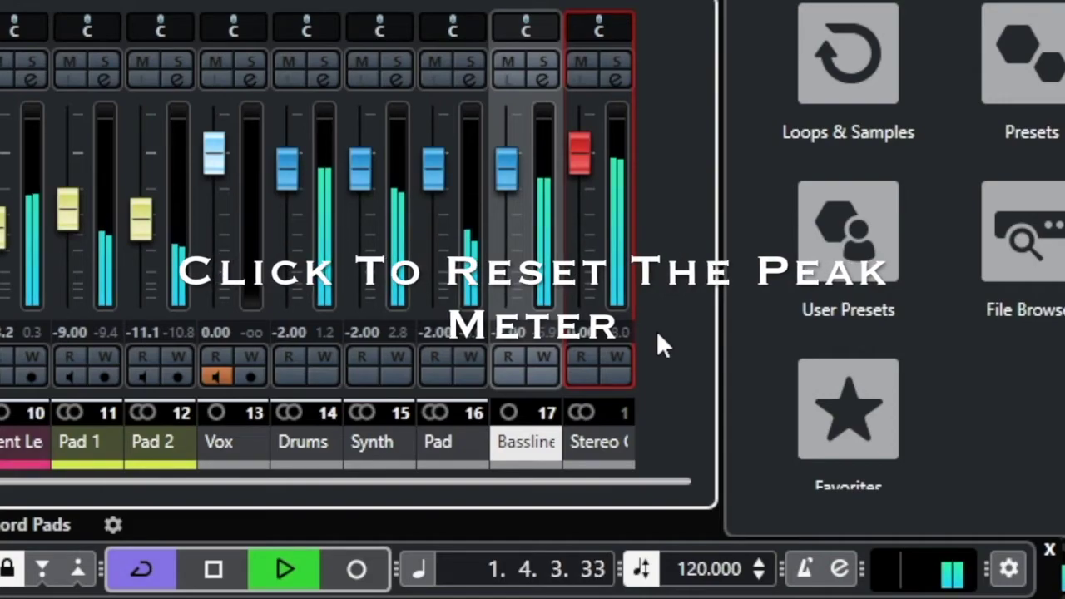
pyautogui.press('space')
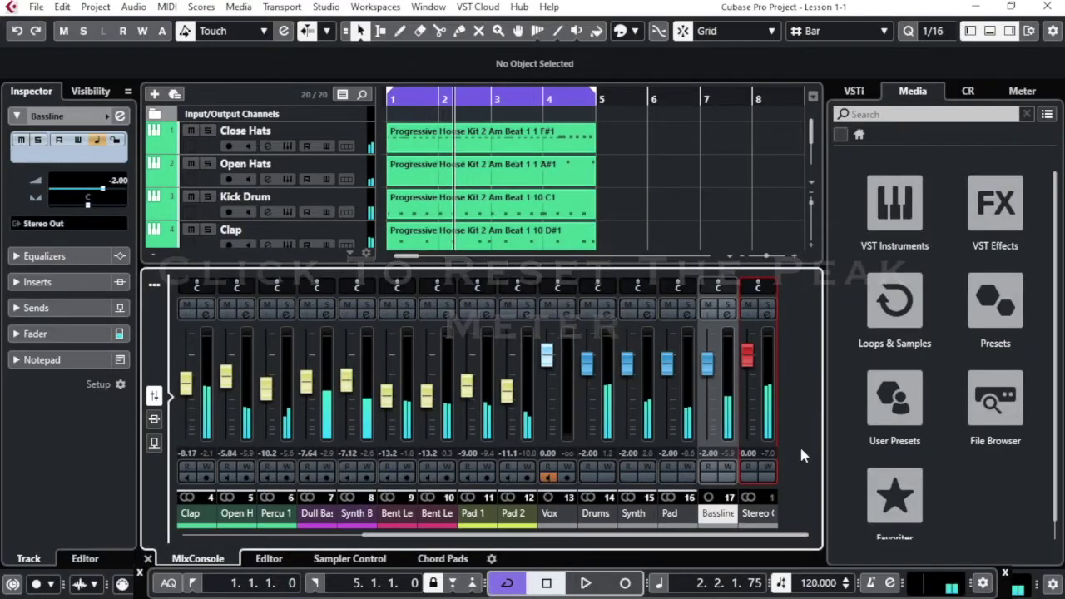